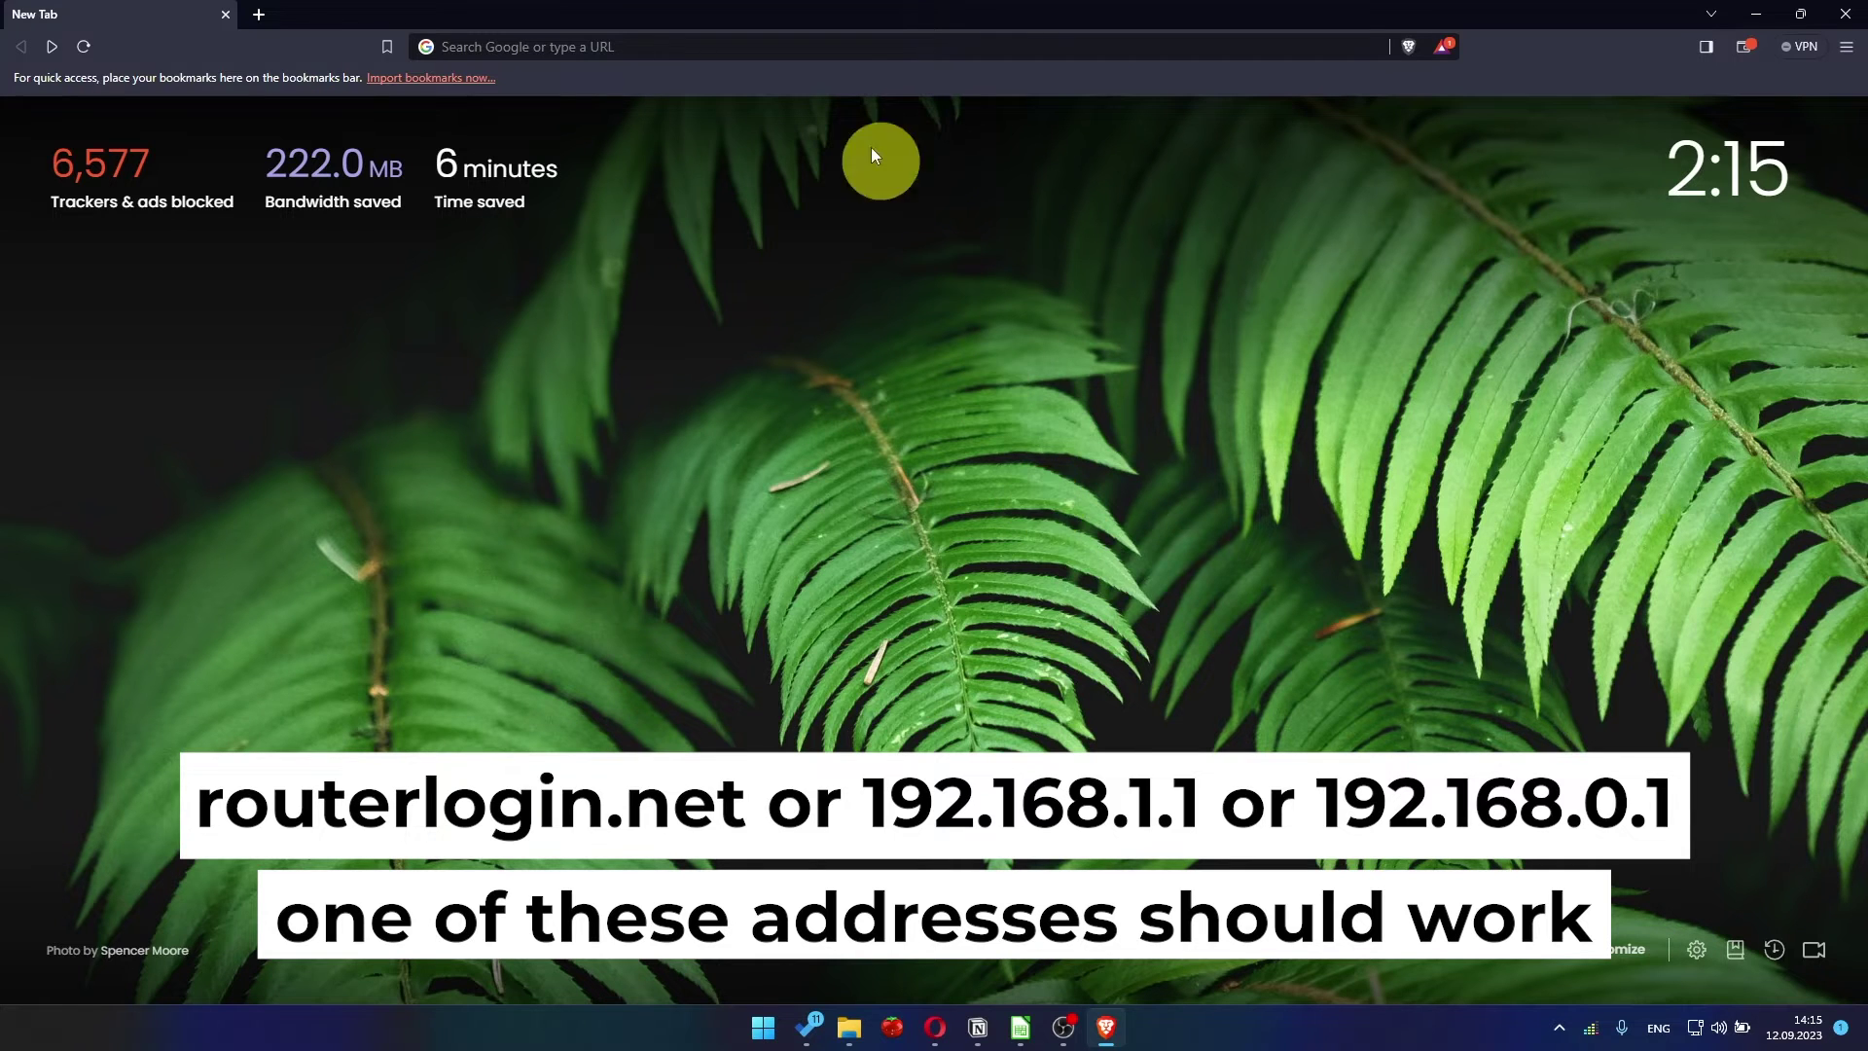
- Load the router's setup page at 192.168.1.1 in Brave
left_click(829, 53)
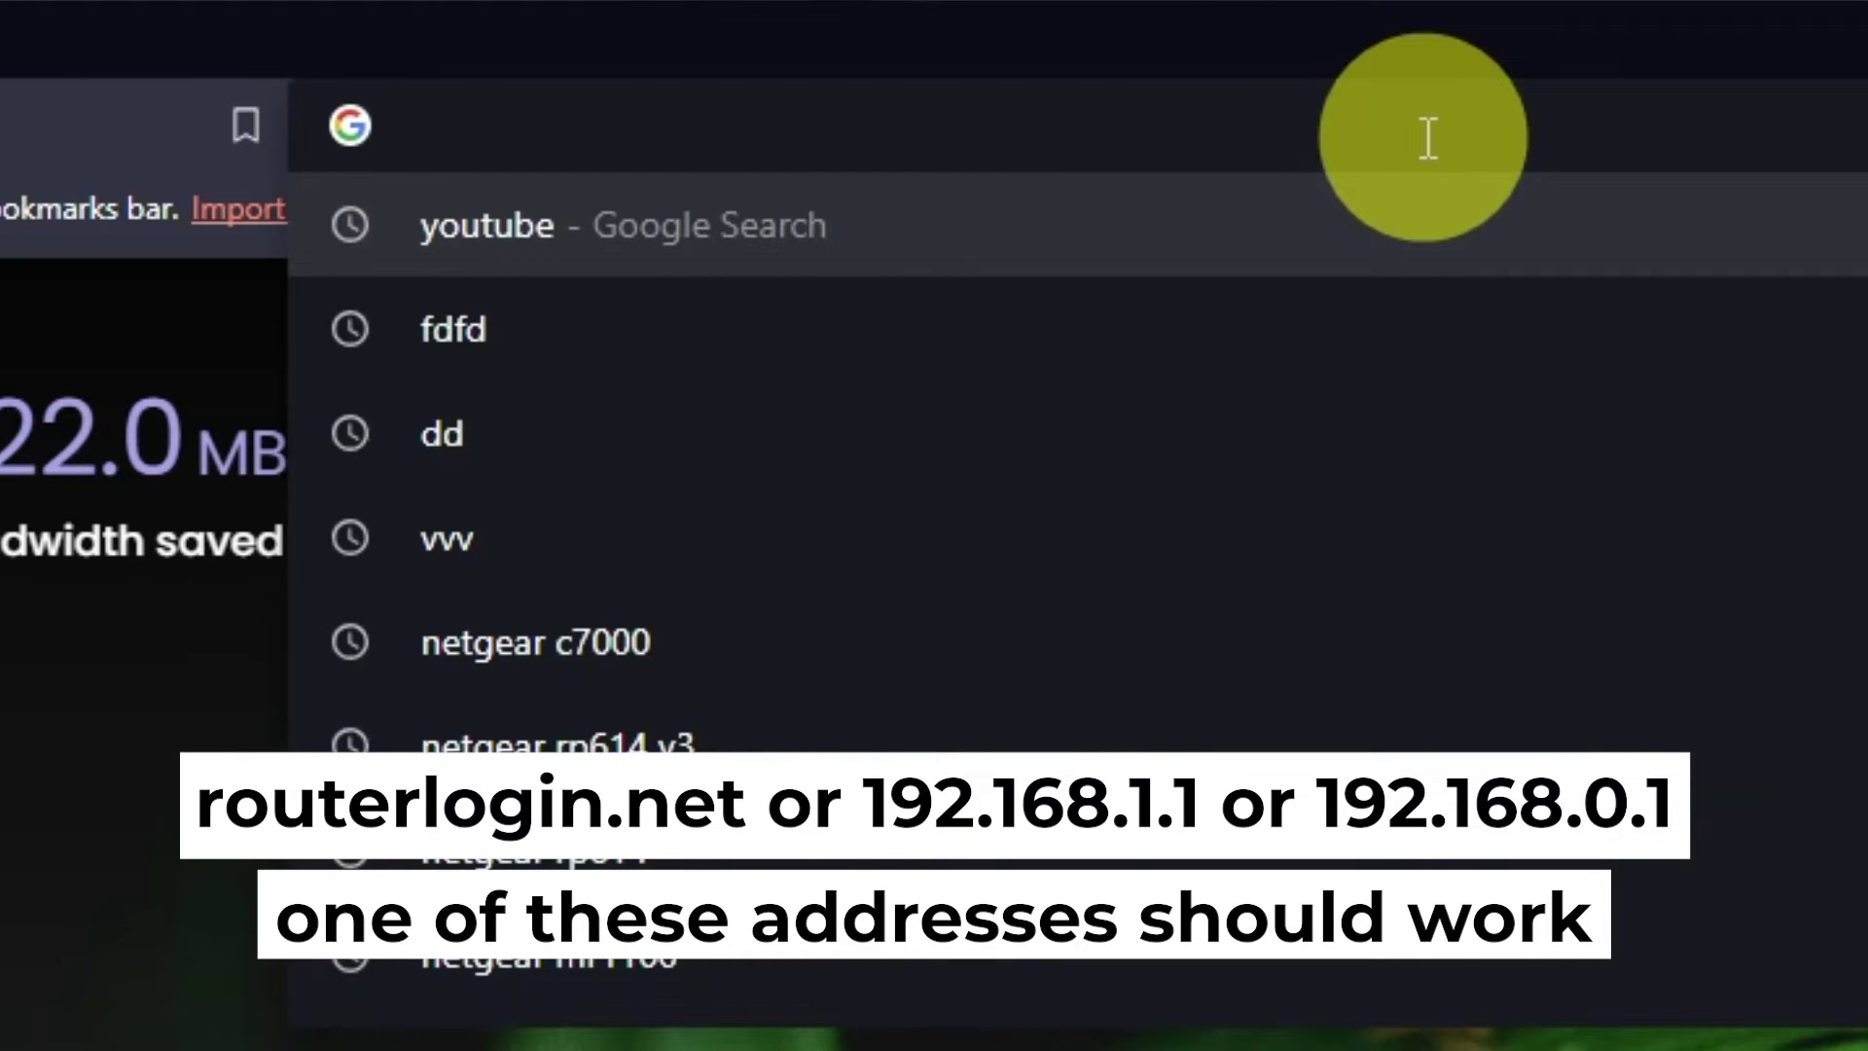
type("192.")
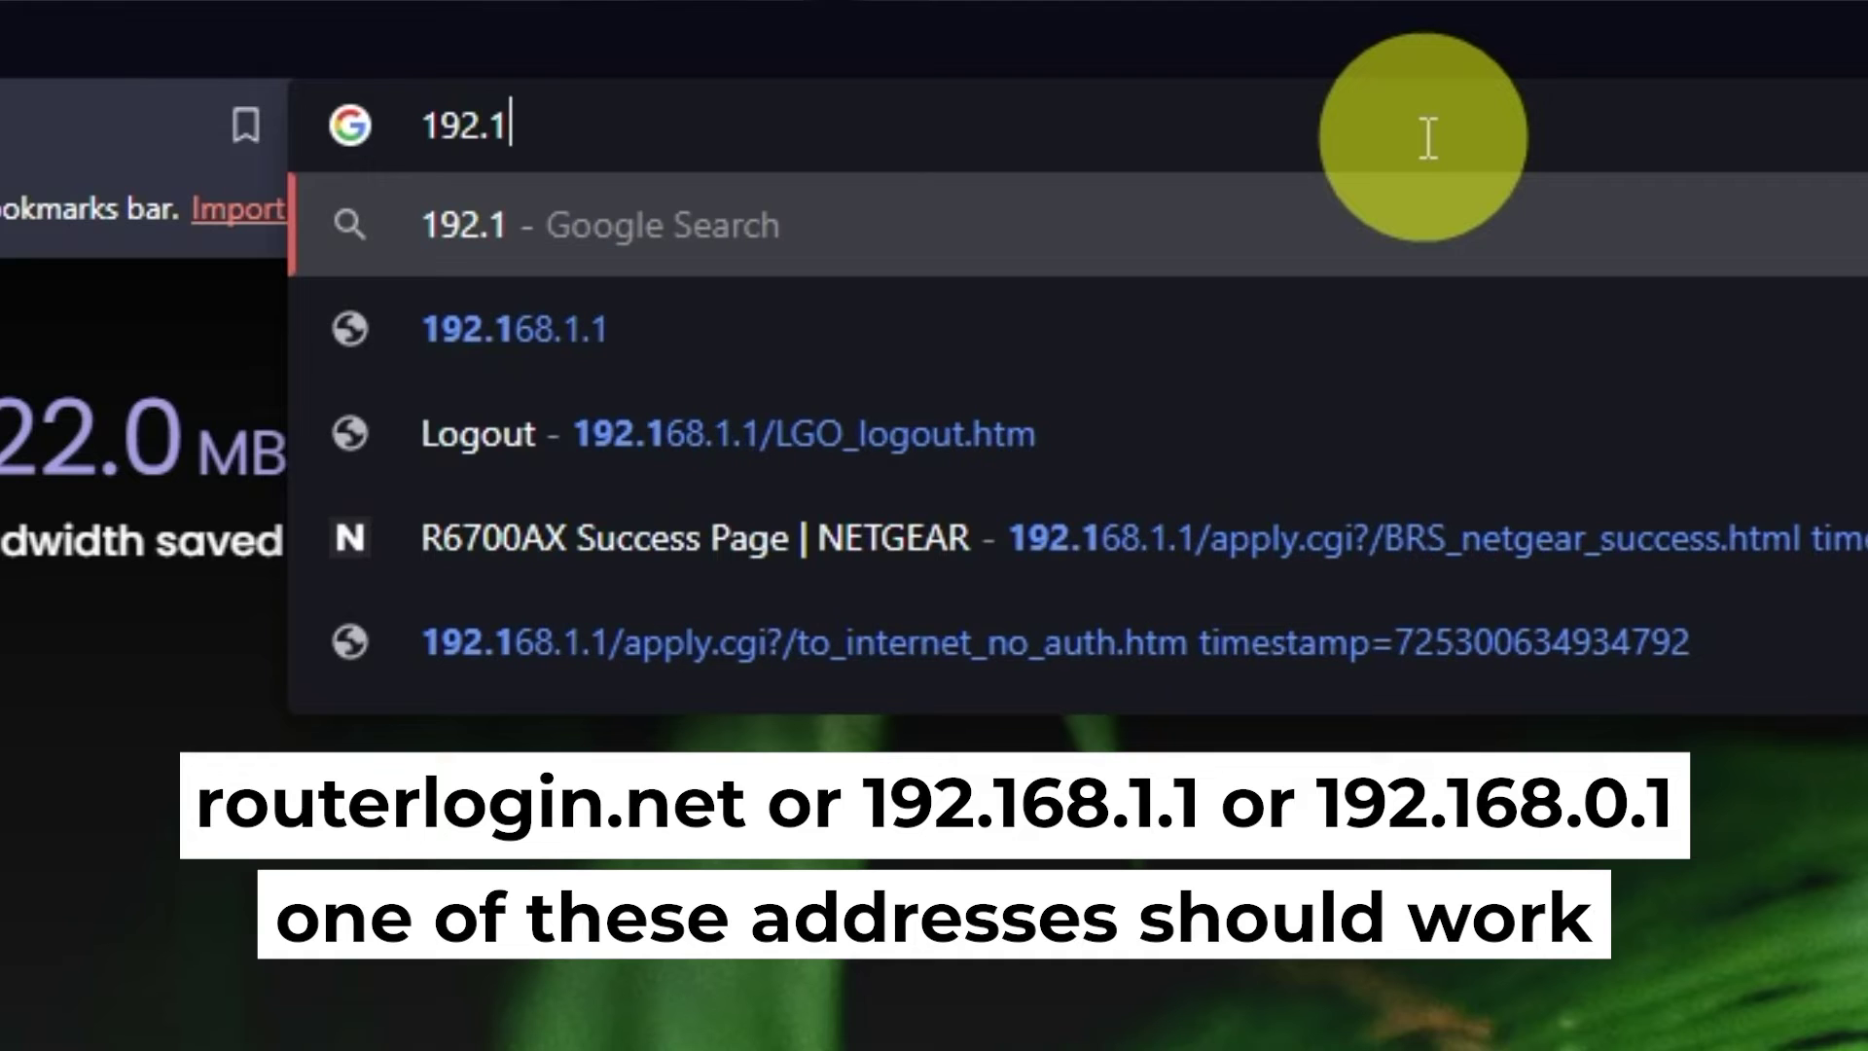
type("168.1.")
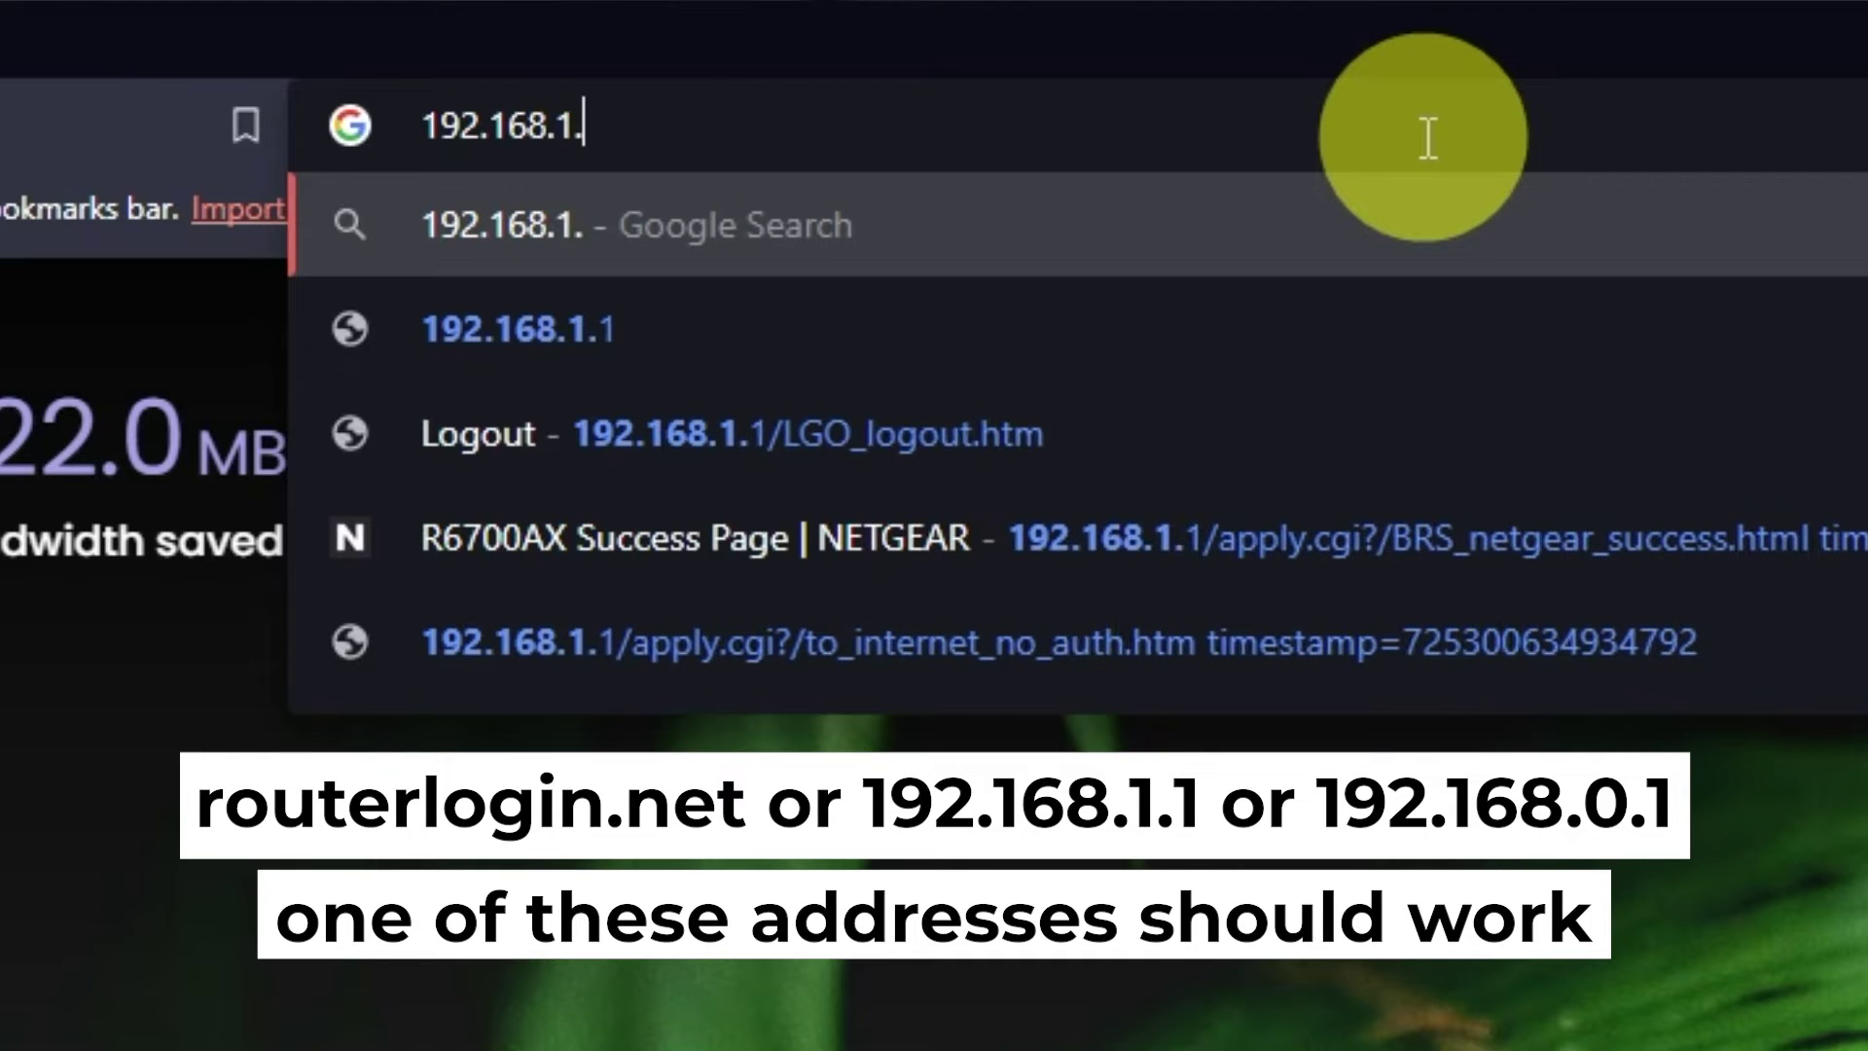
type("1")
key("Return")
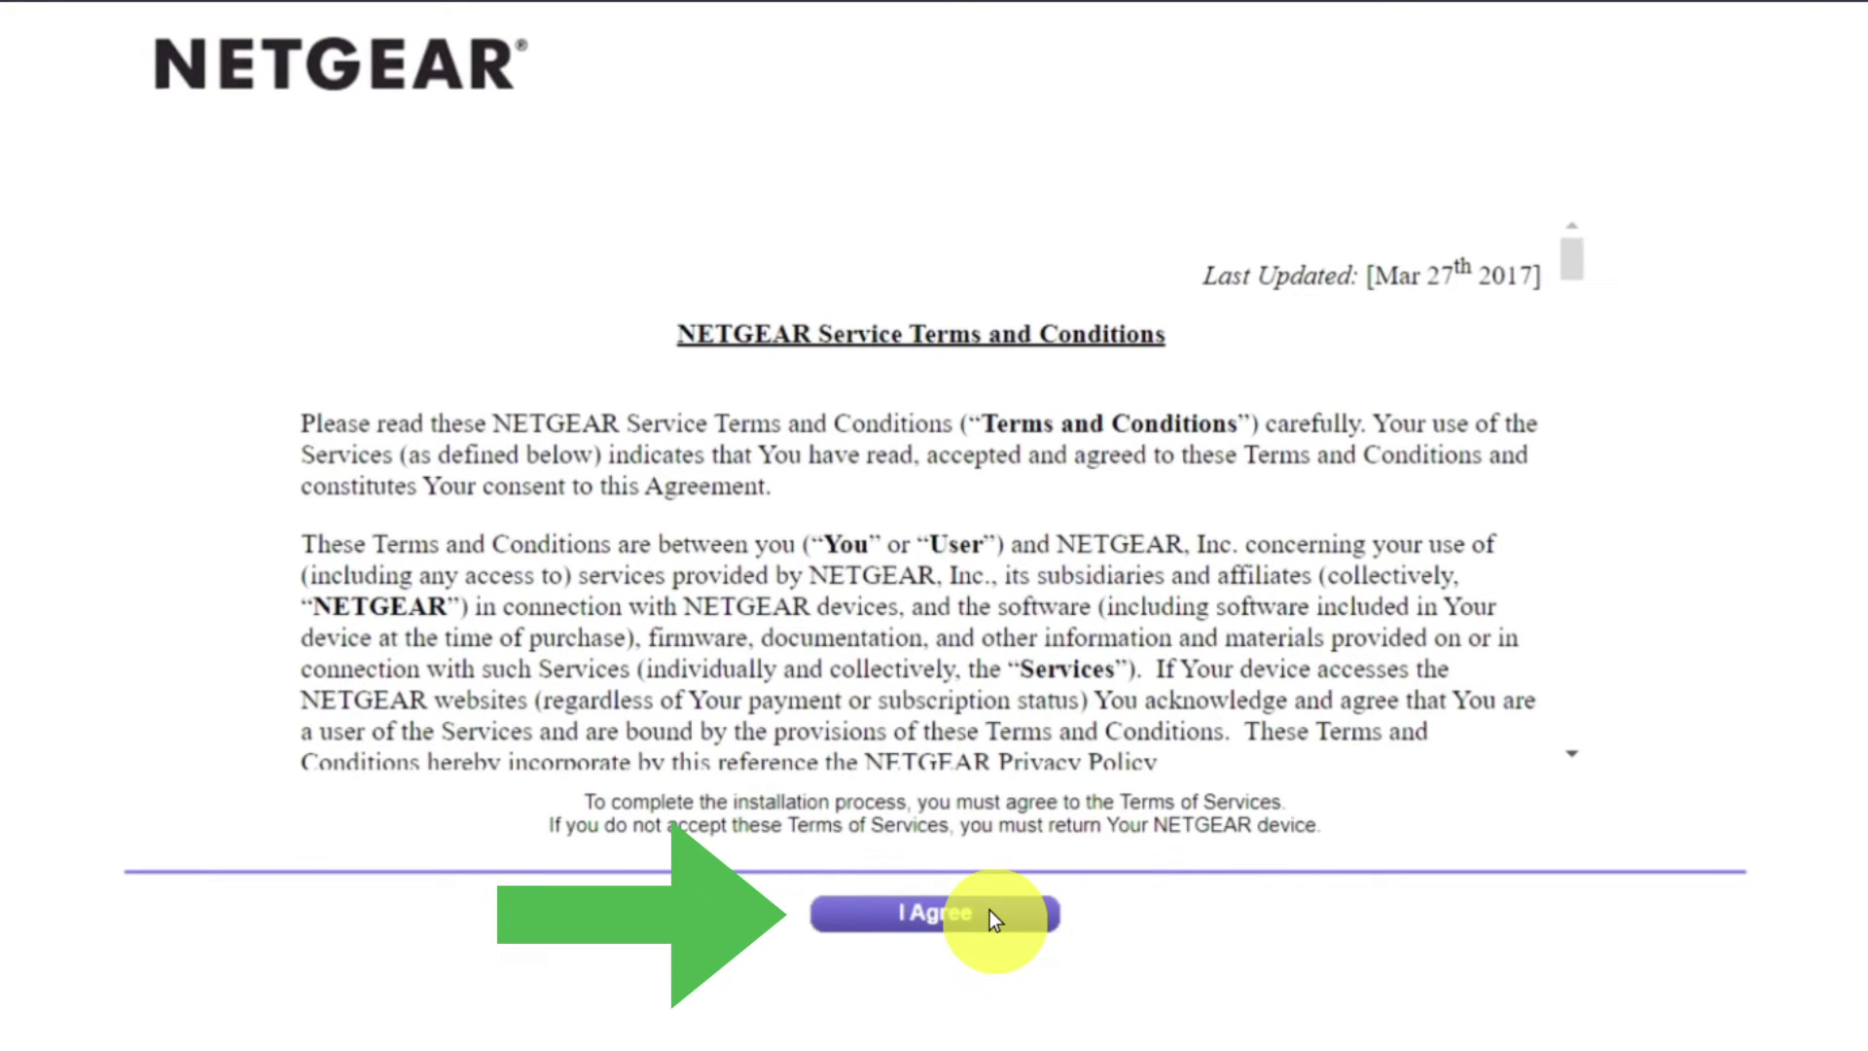
- Accept the NETGEAR service terms and choose to configure the internet connection yourself, confirming the warning
left_click(989, 915)
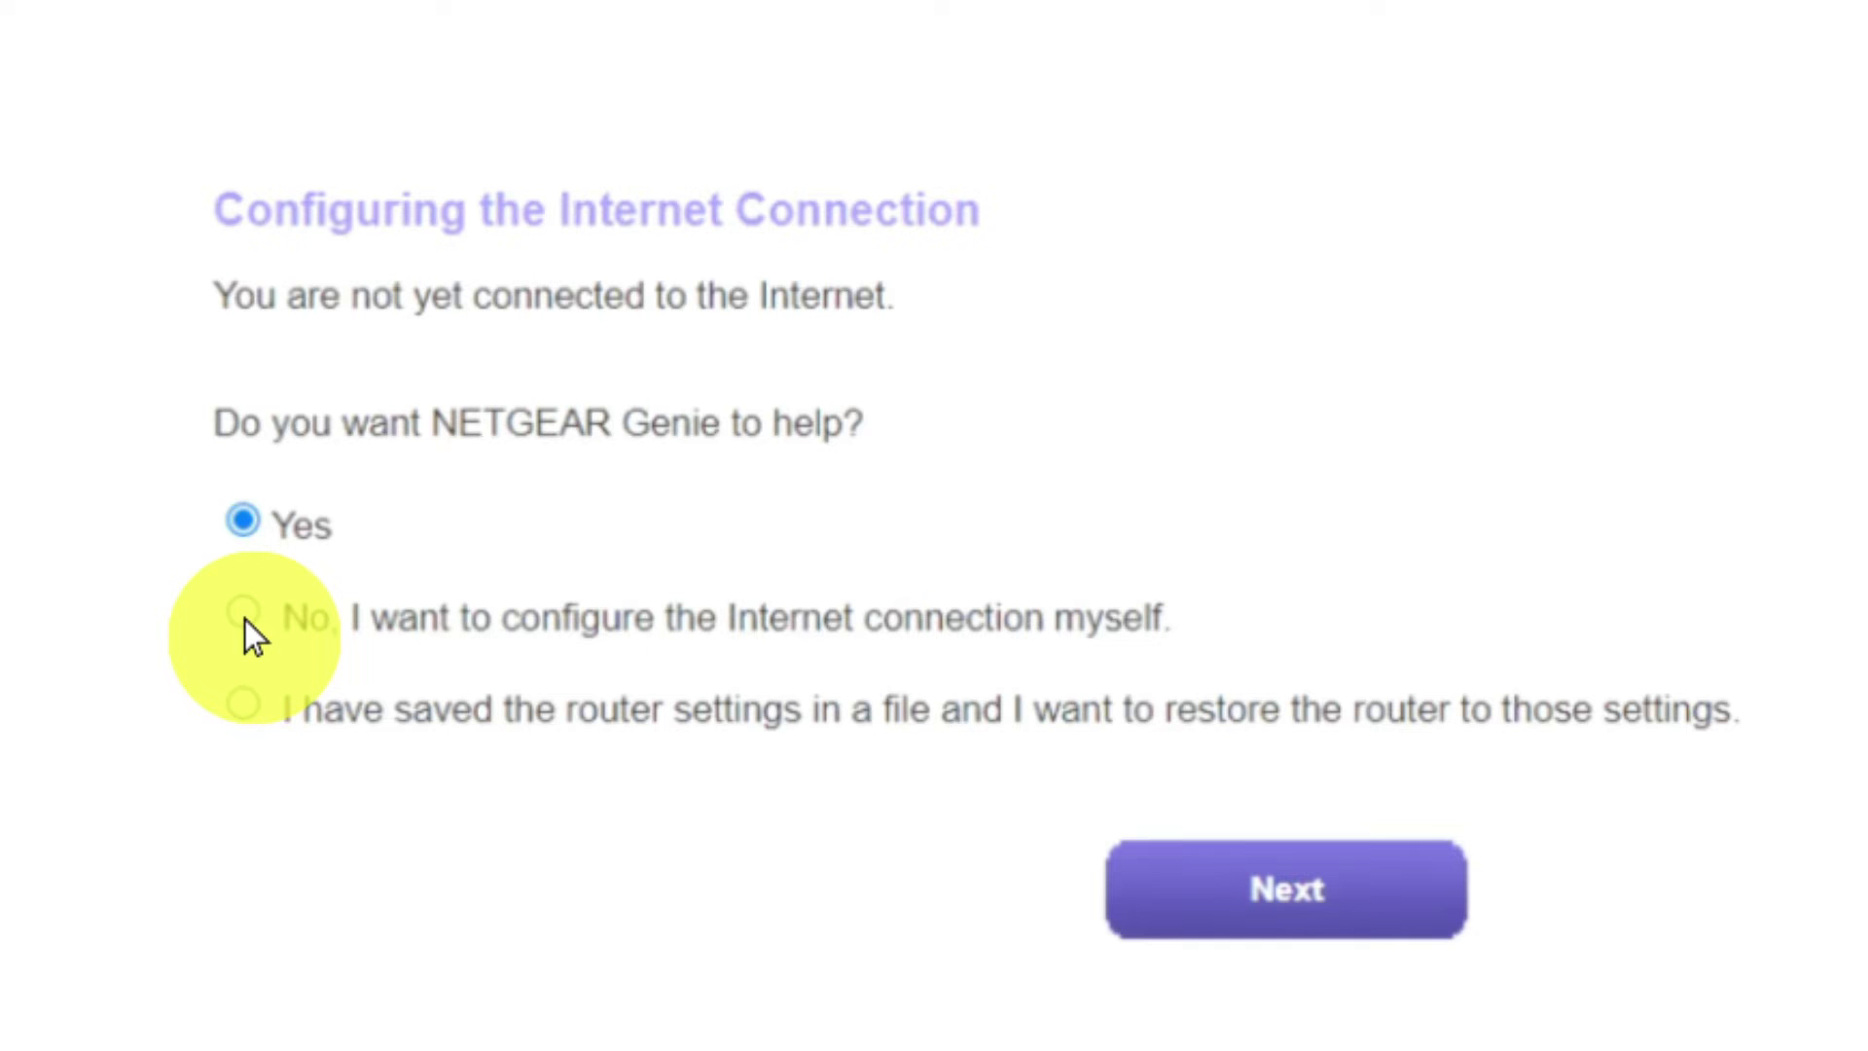
left_click(244, 617)
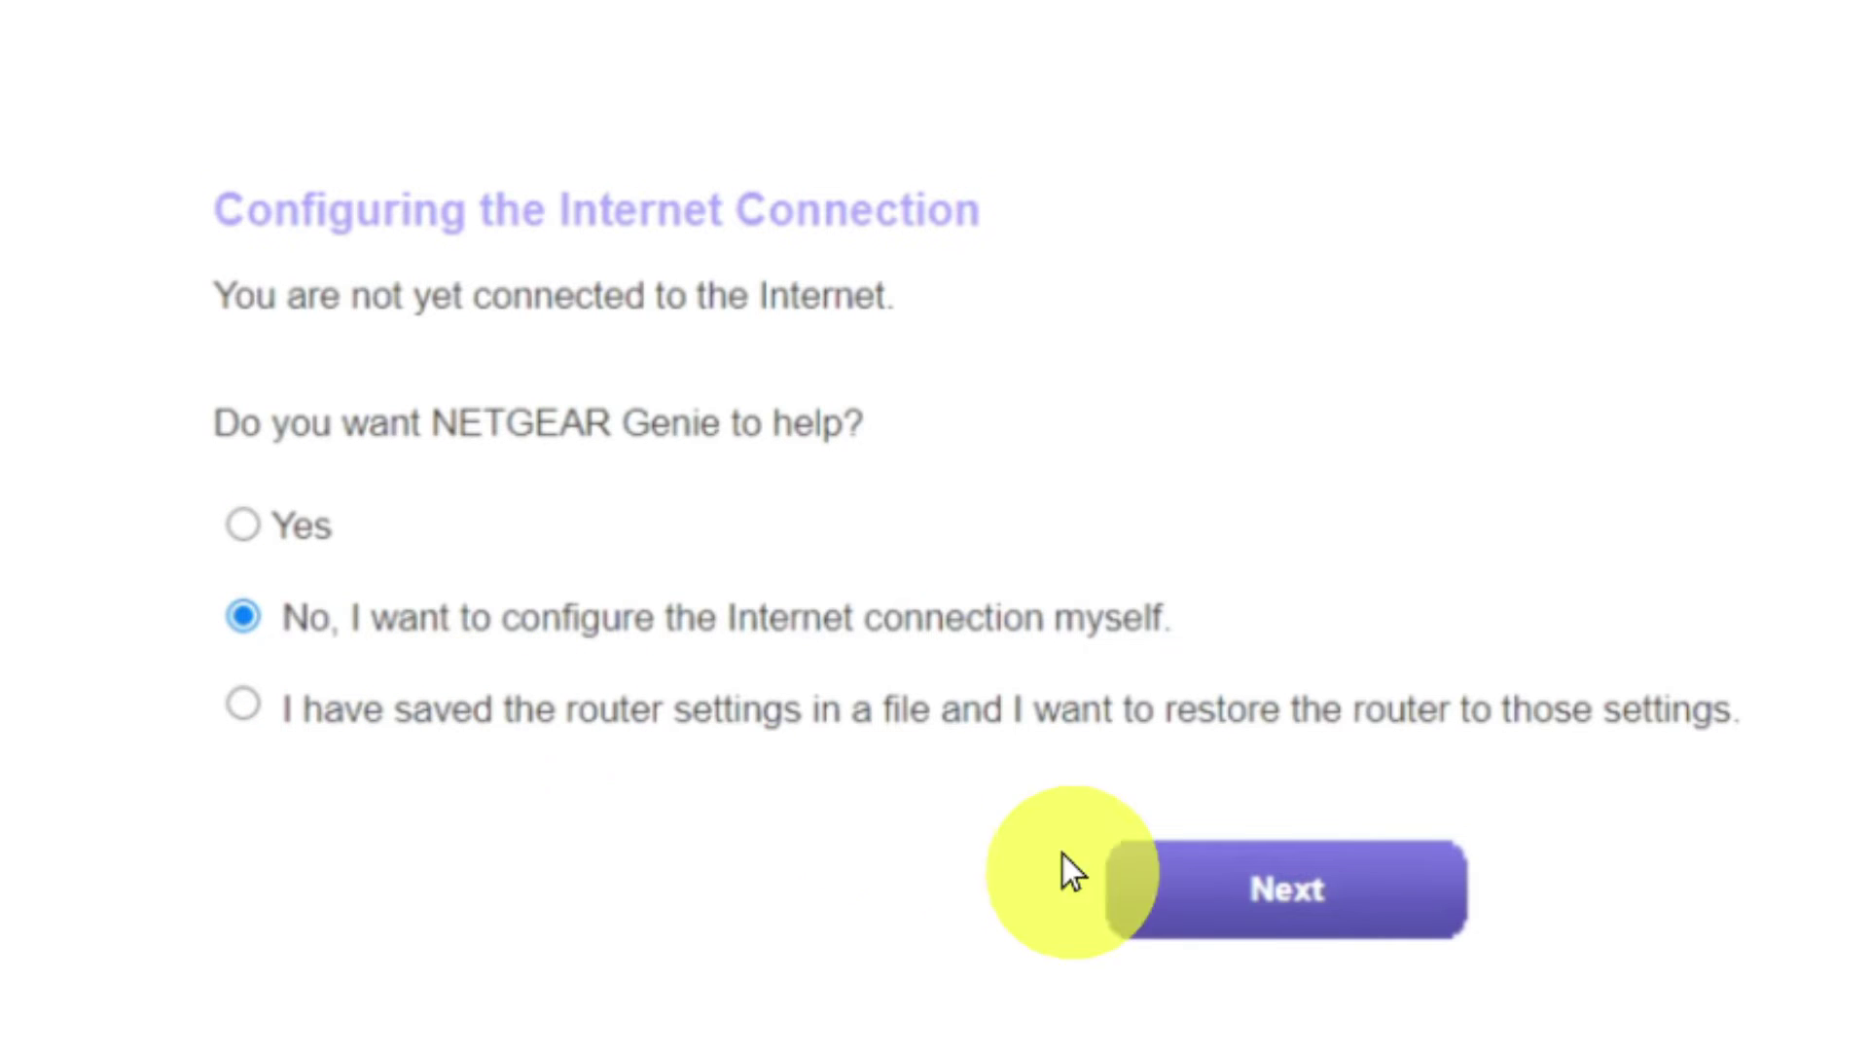
left_click(1188, 889)
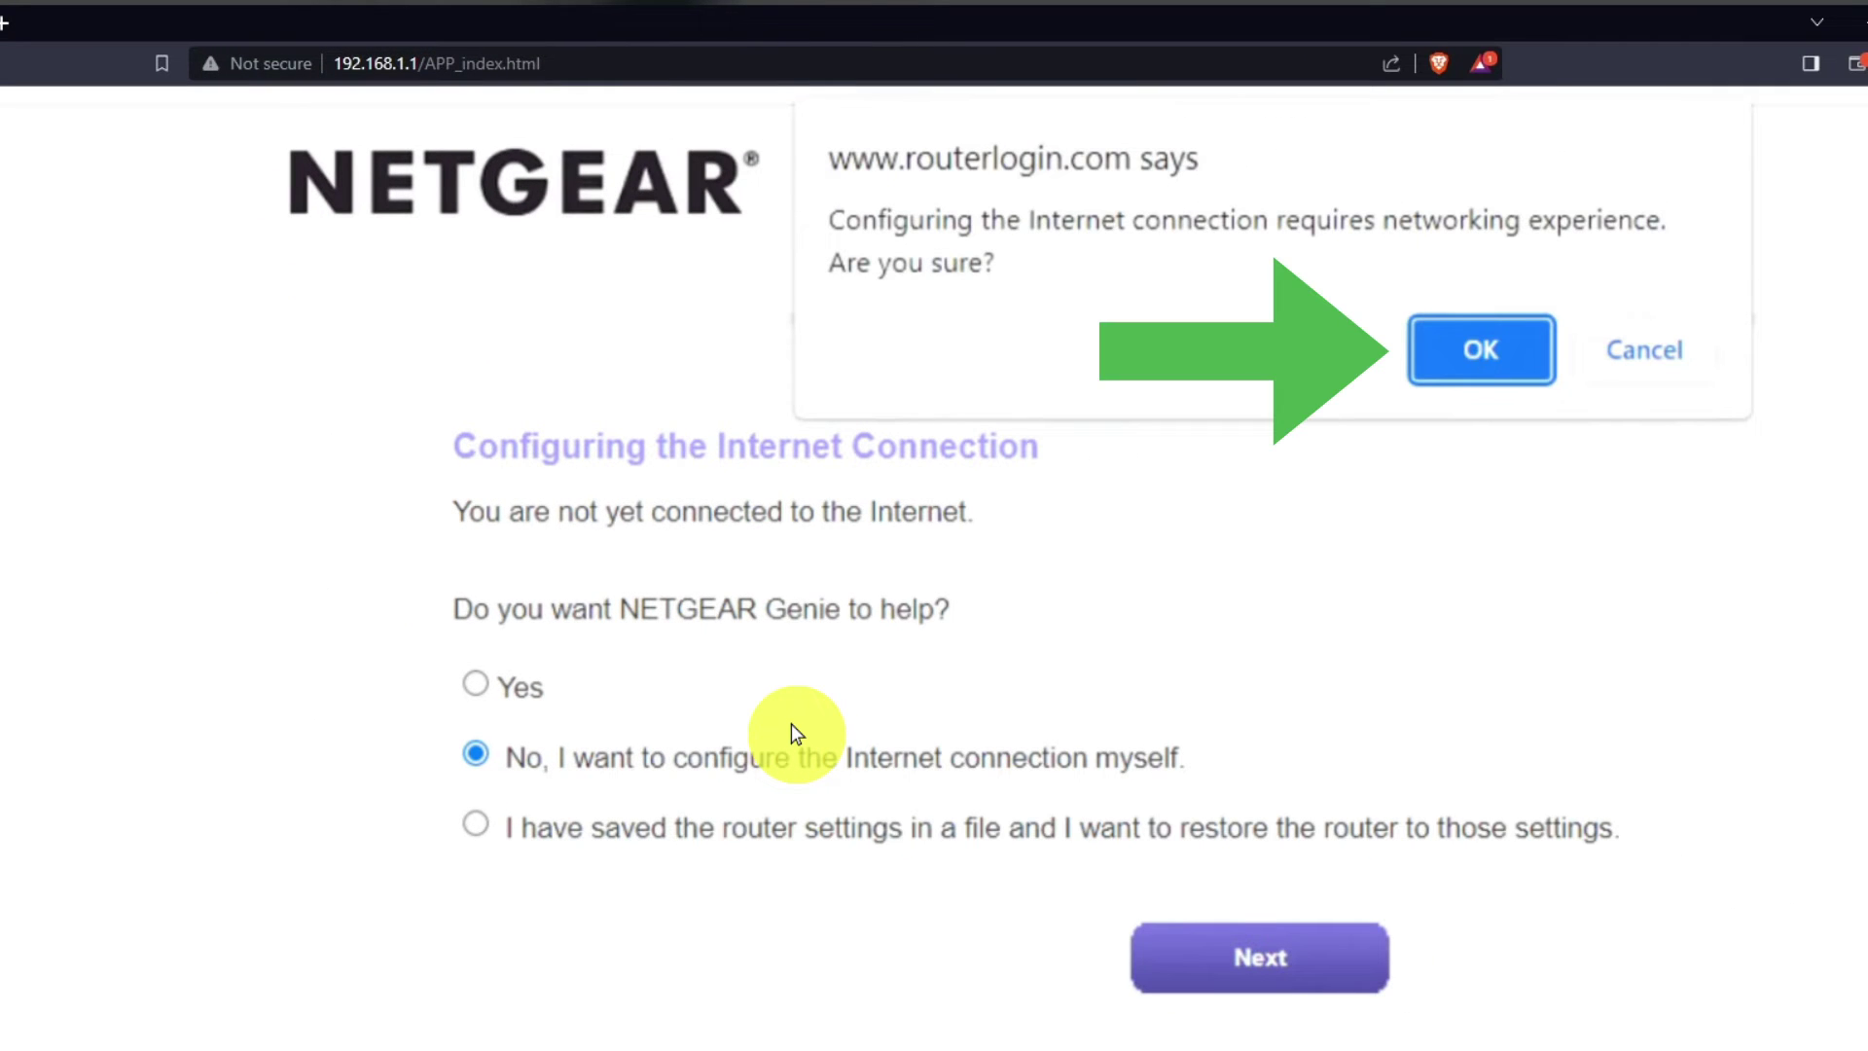
left_click(1460, 350)
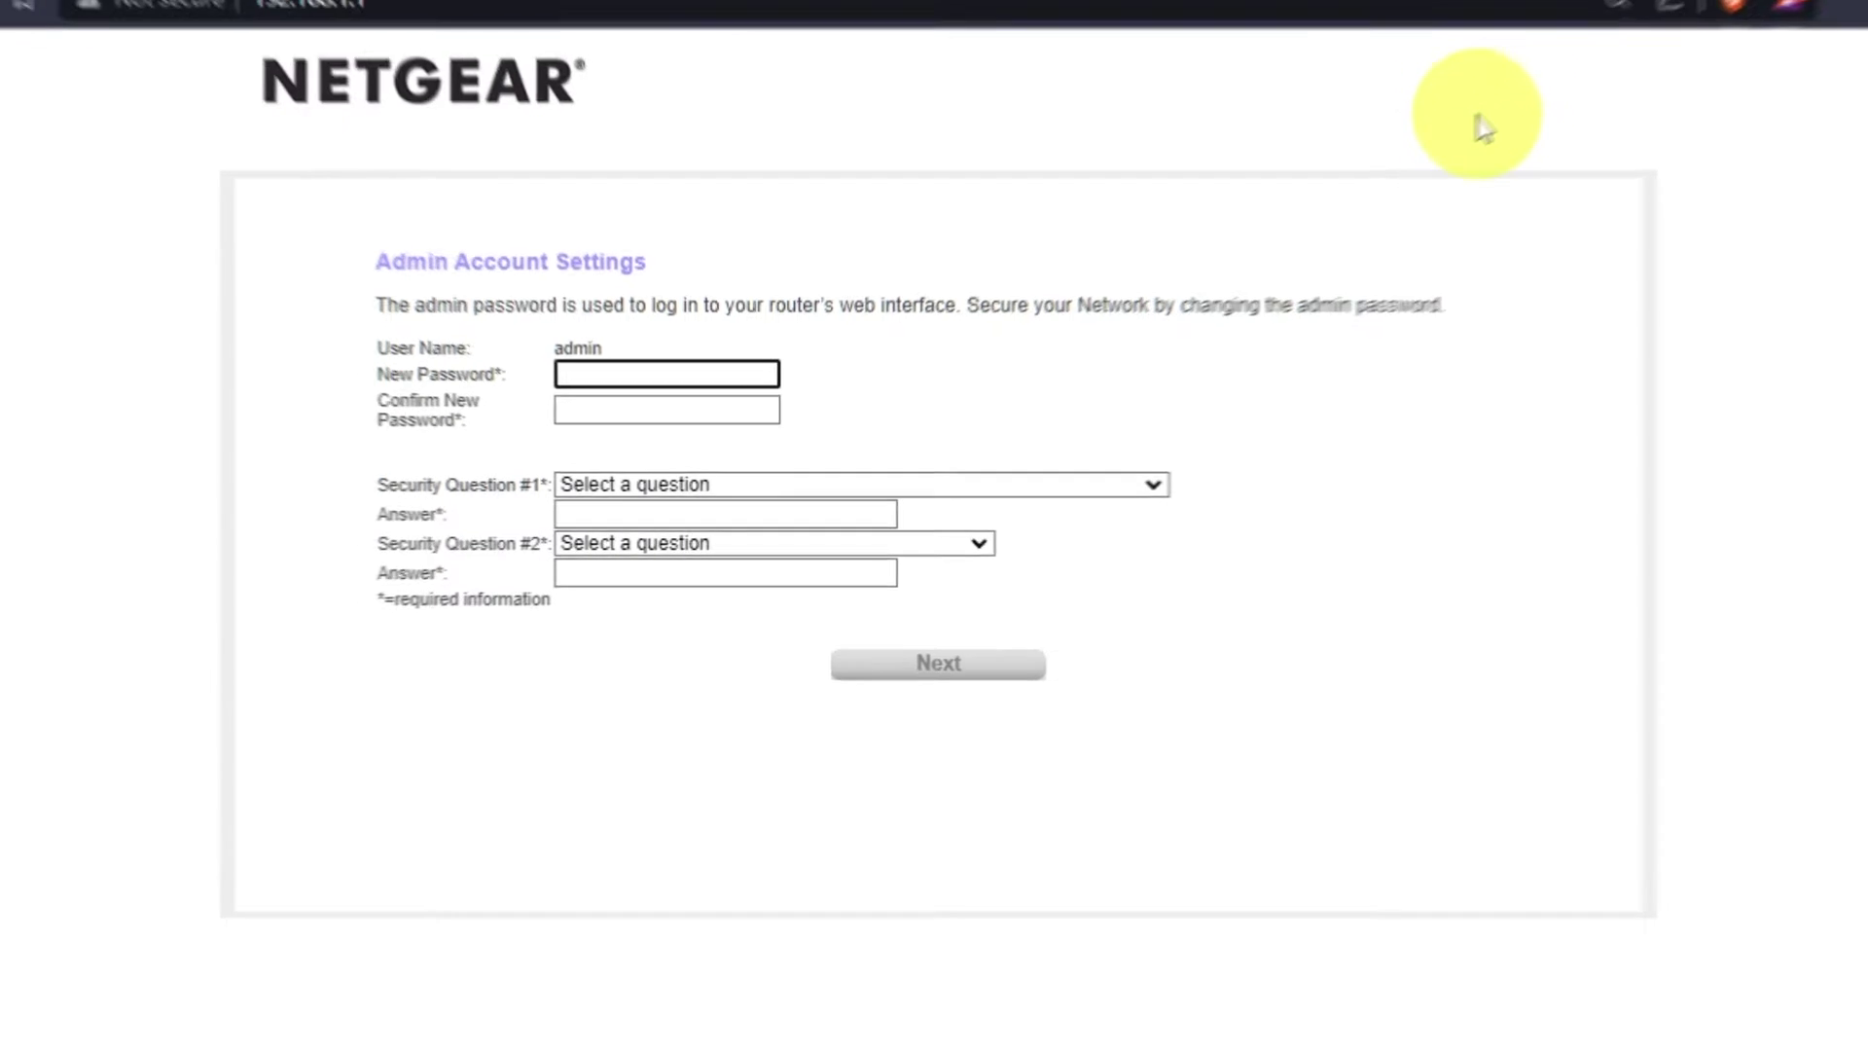
- Enter the new admin password and confirm it
left_click(1518, 164)
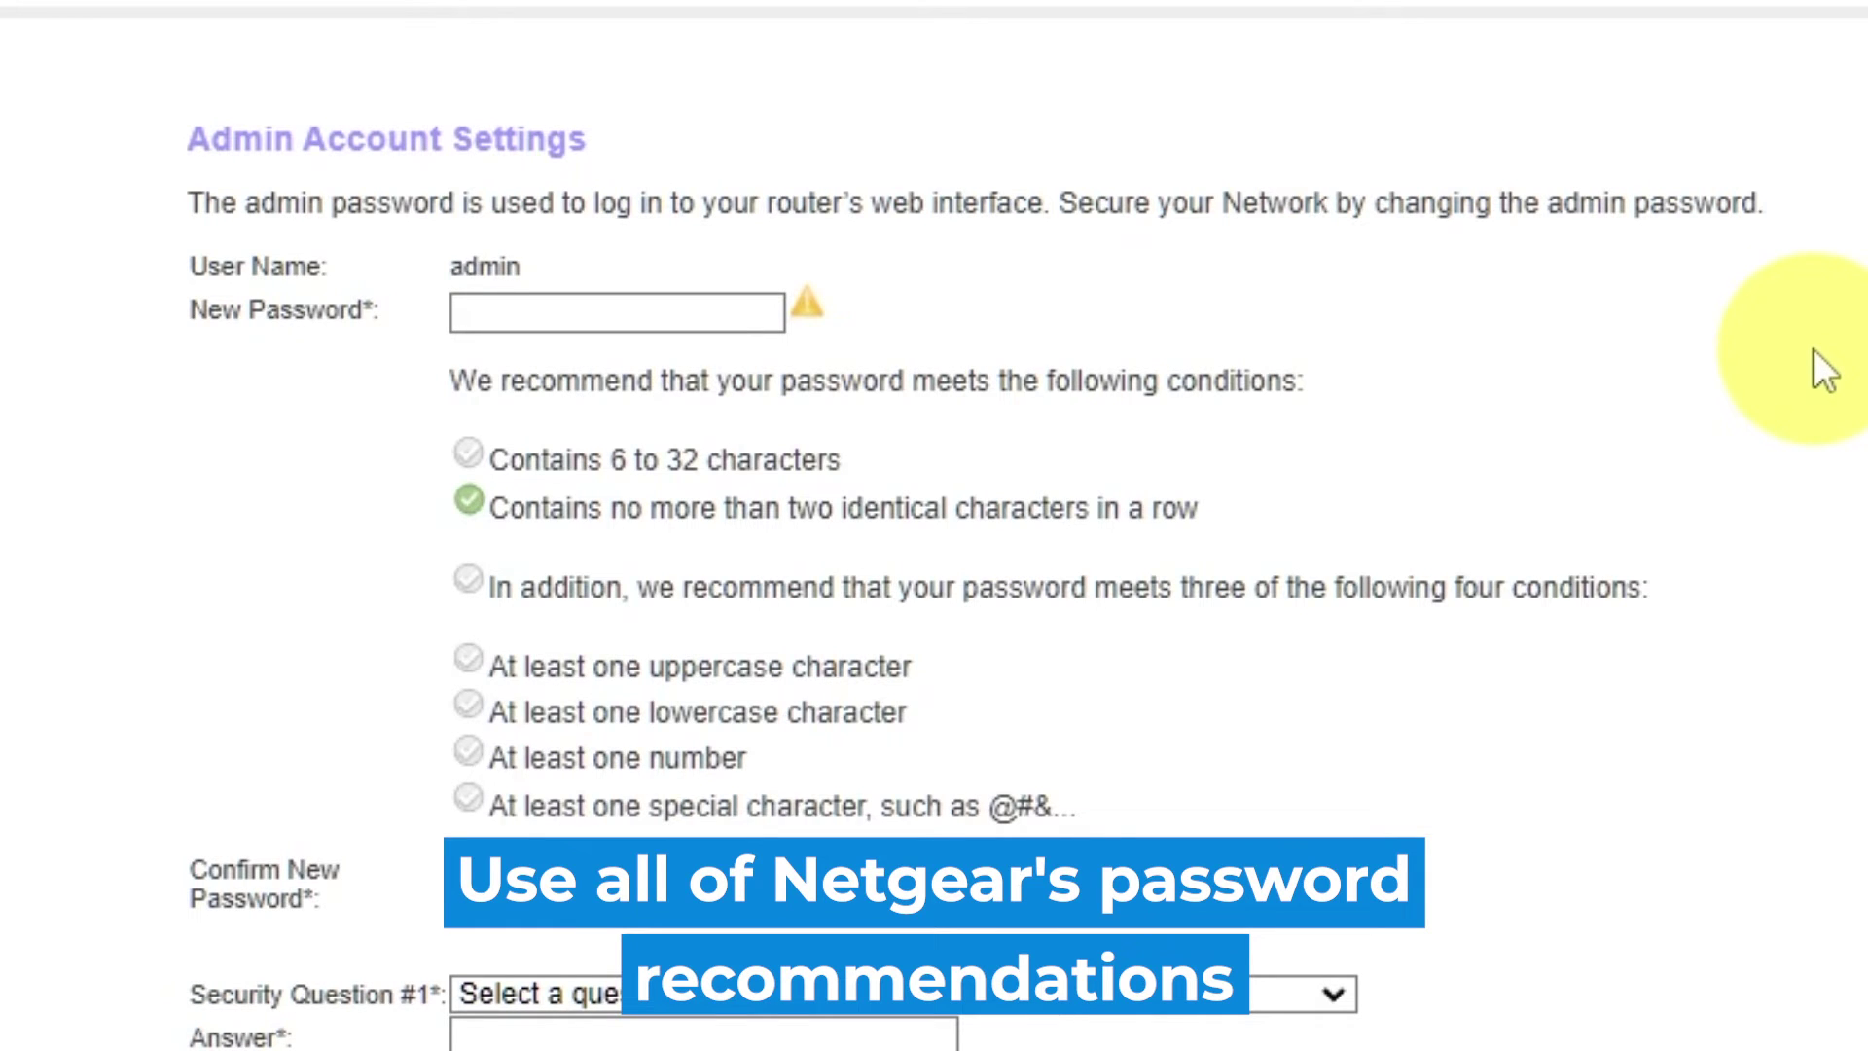
left_click(580, 304)
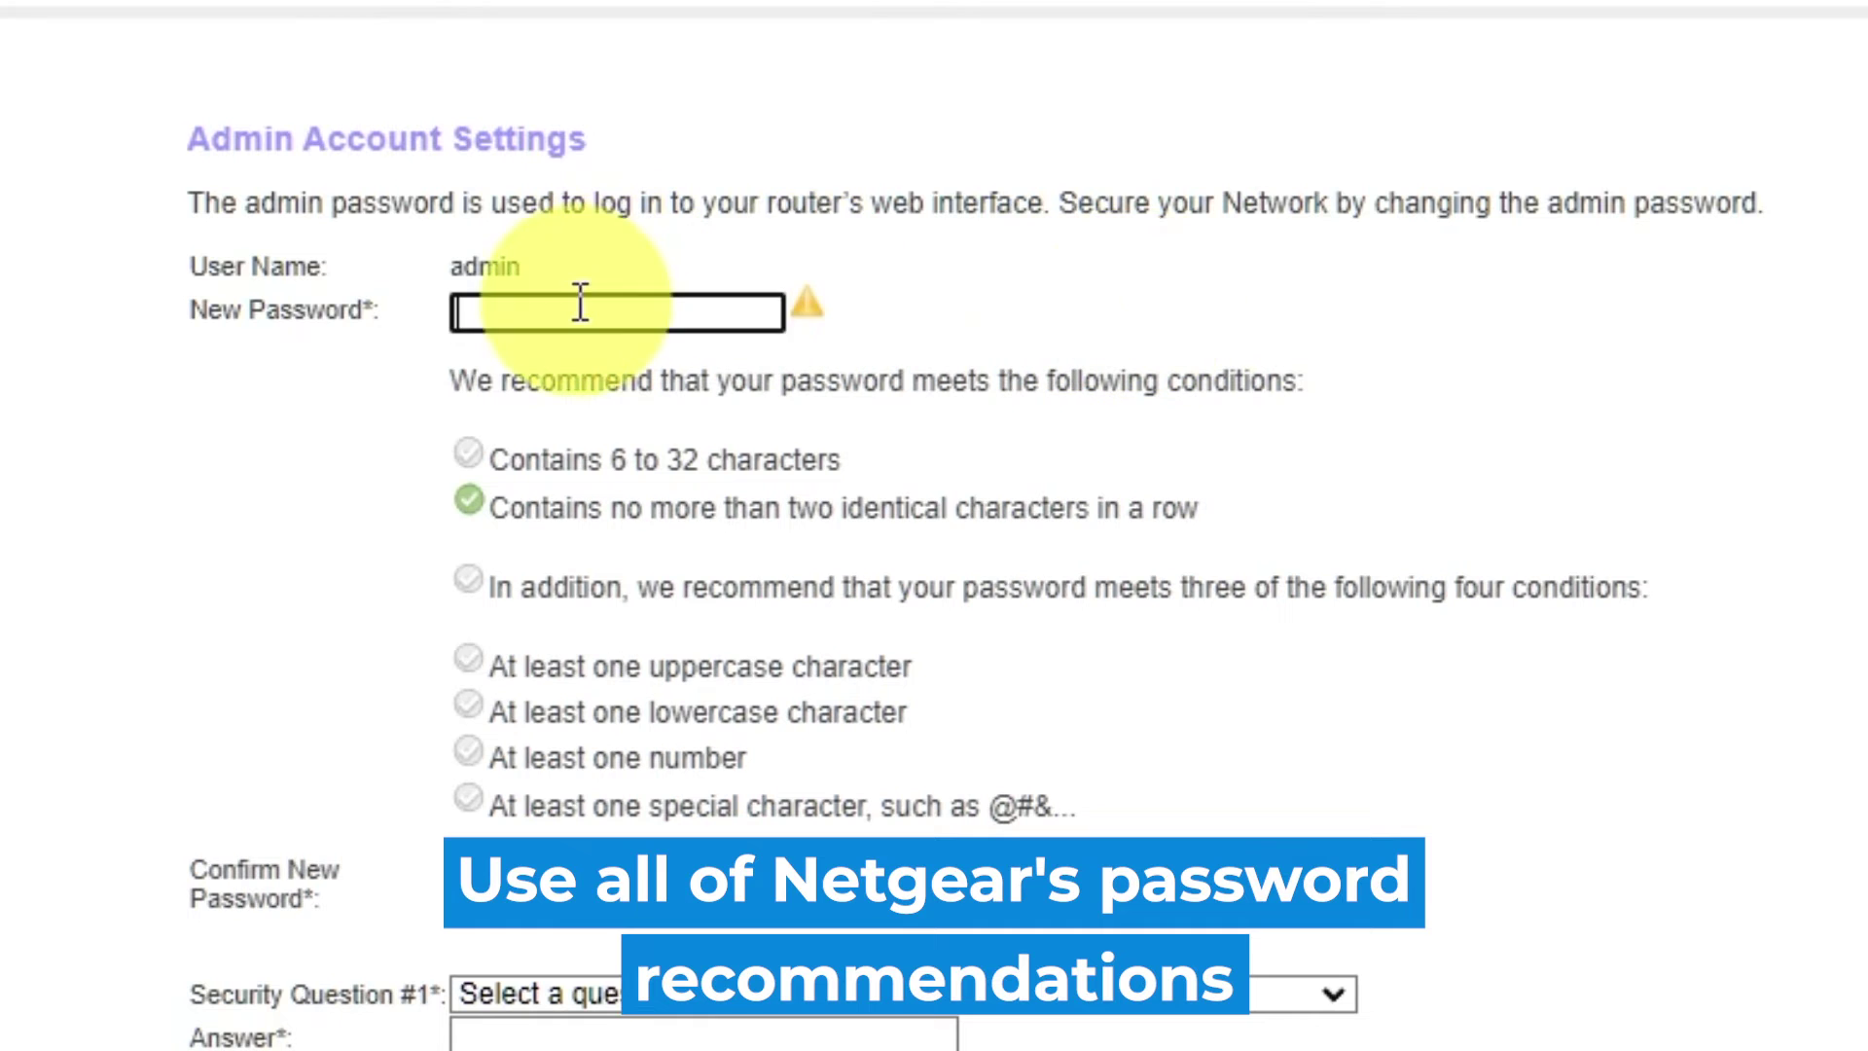
type("P")
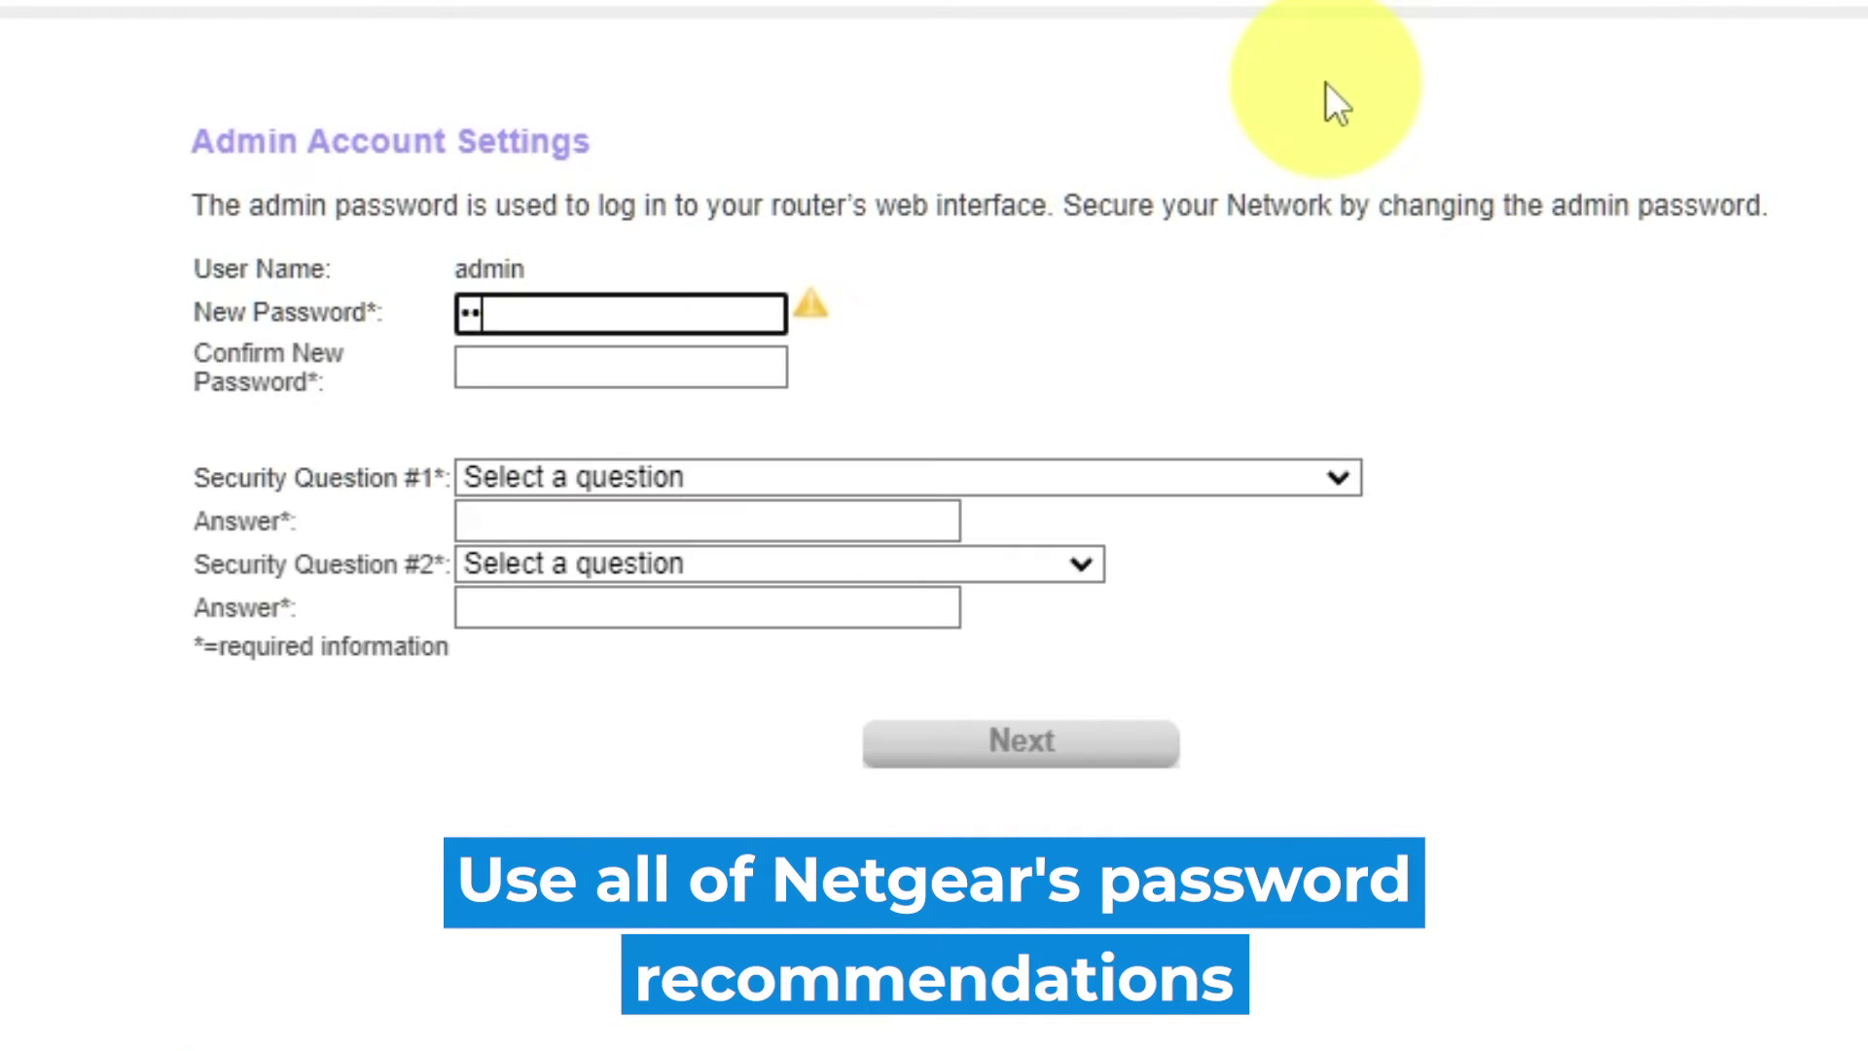
type("••••••••")
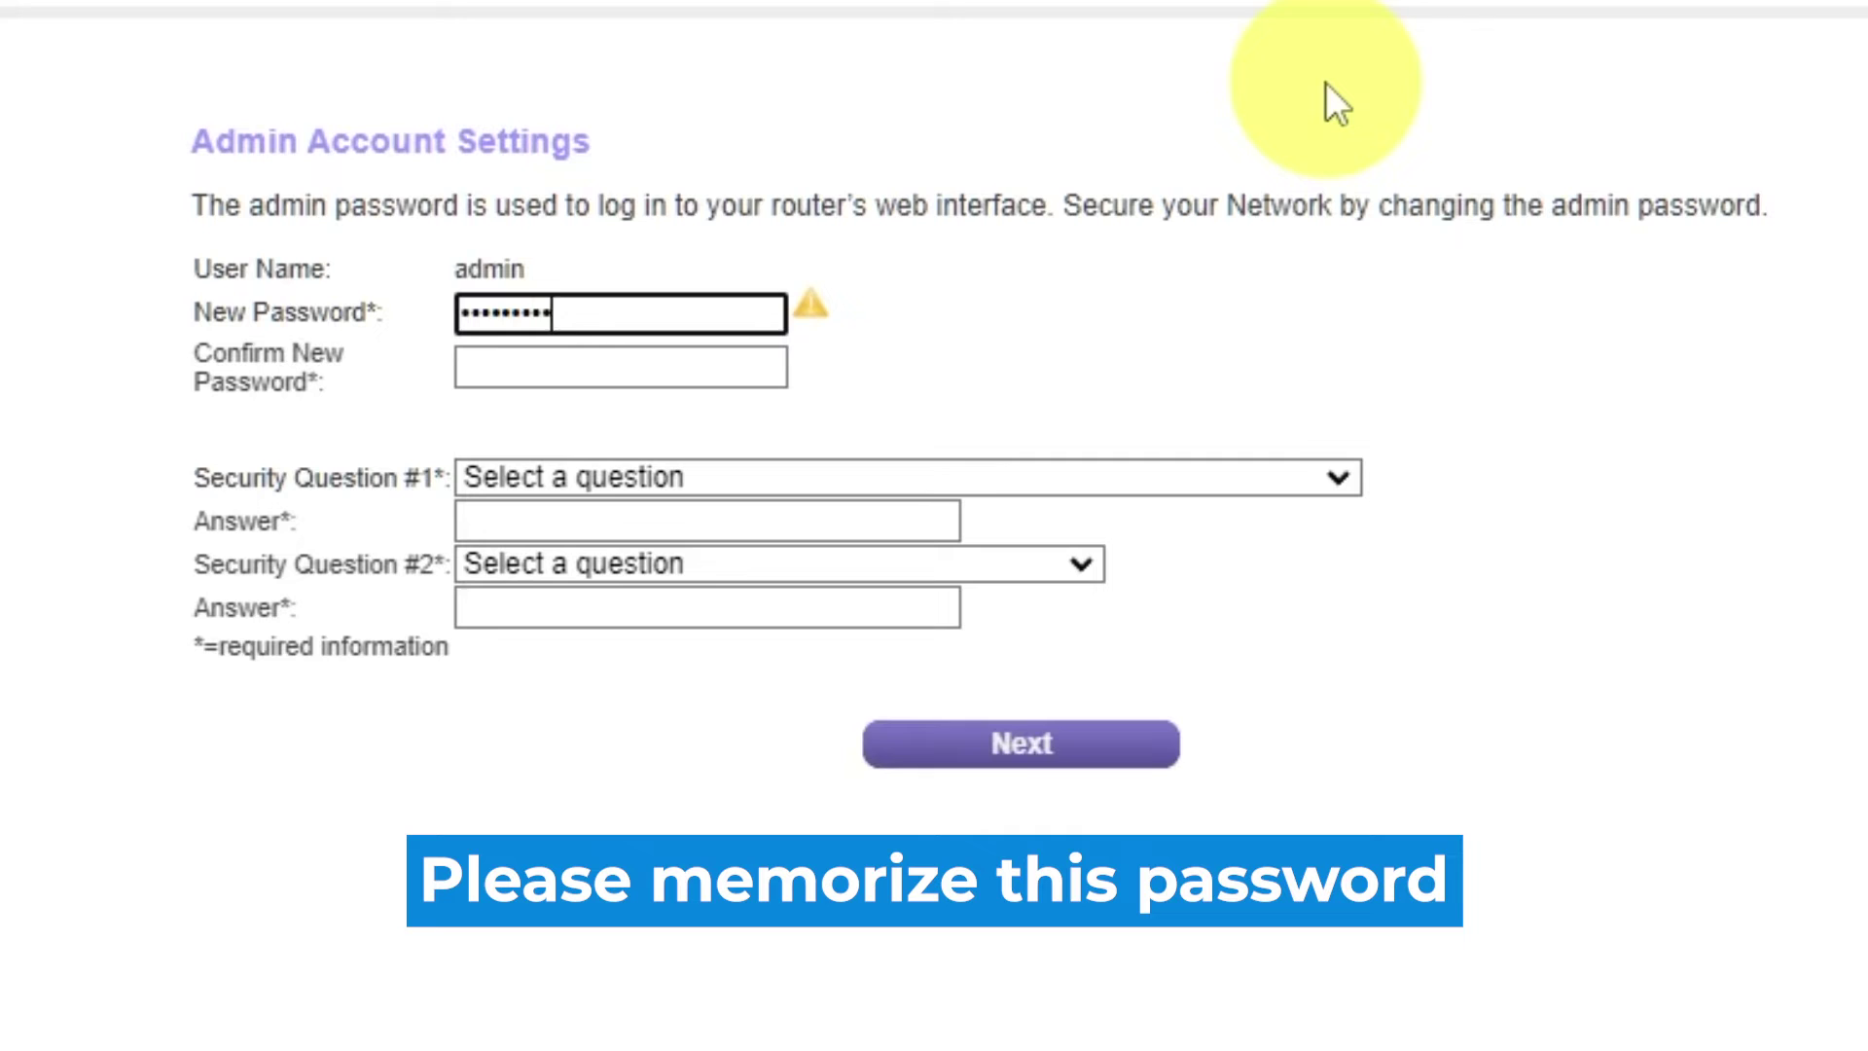
type("•")
left_click(688, 368)
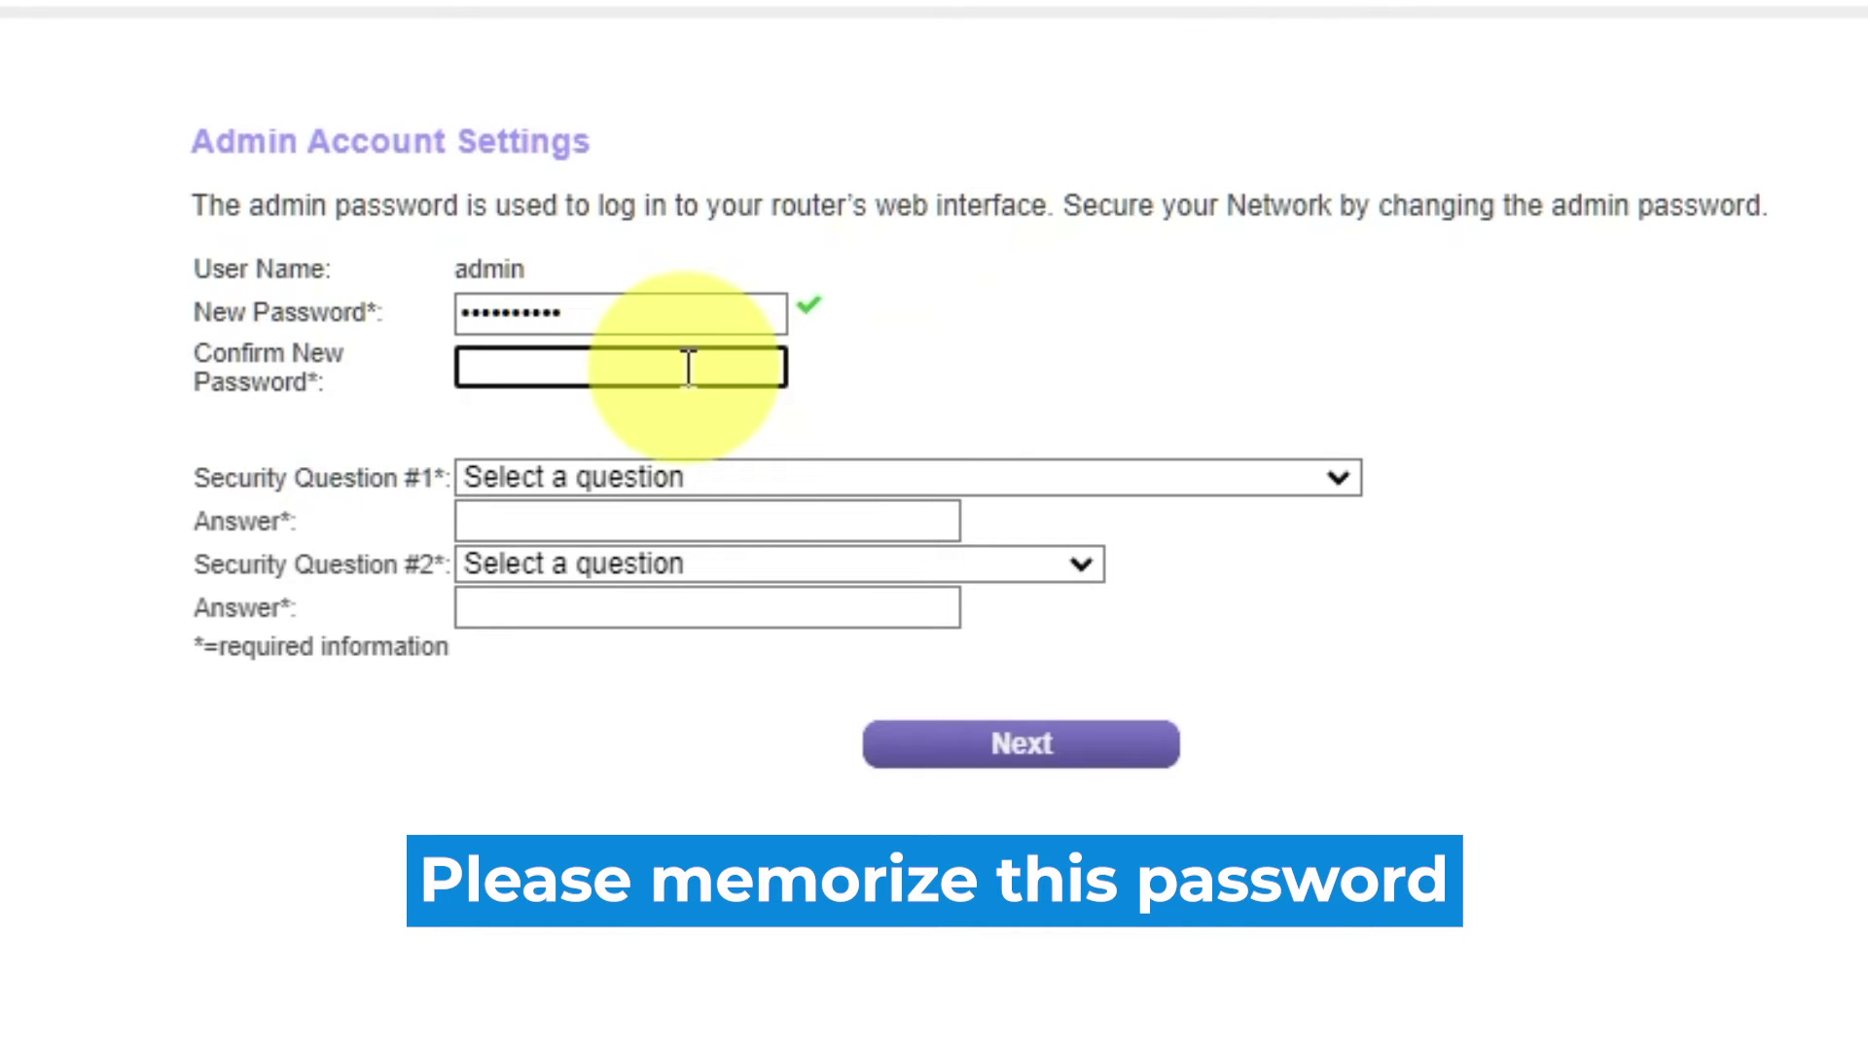
type("•••••••••••")
- Choose the first-school and father's-birth-city security questions, enter their answers, and submit
left_click(1335, 477)
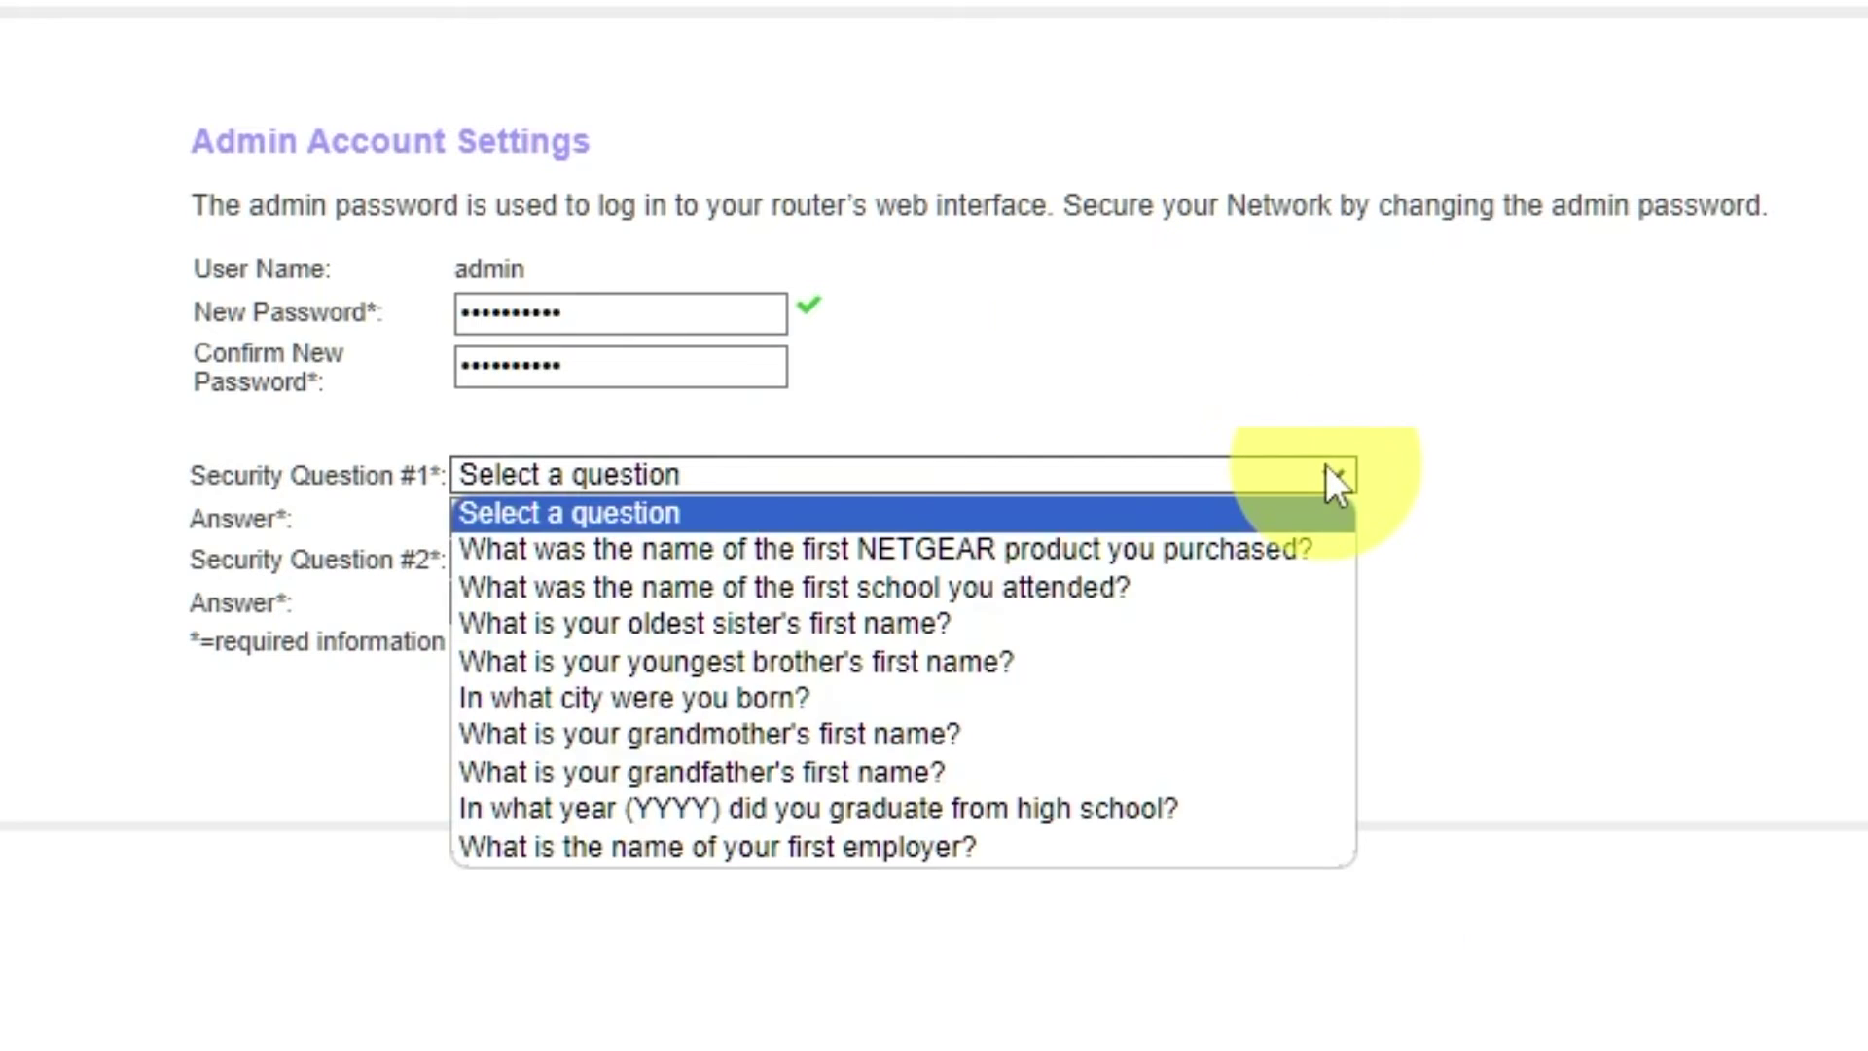
left_click(1025, 587)
left_click(909, 518)
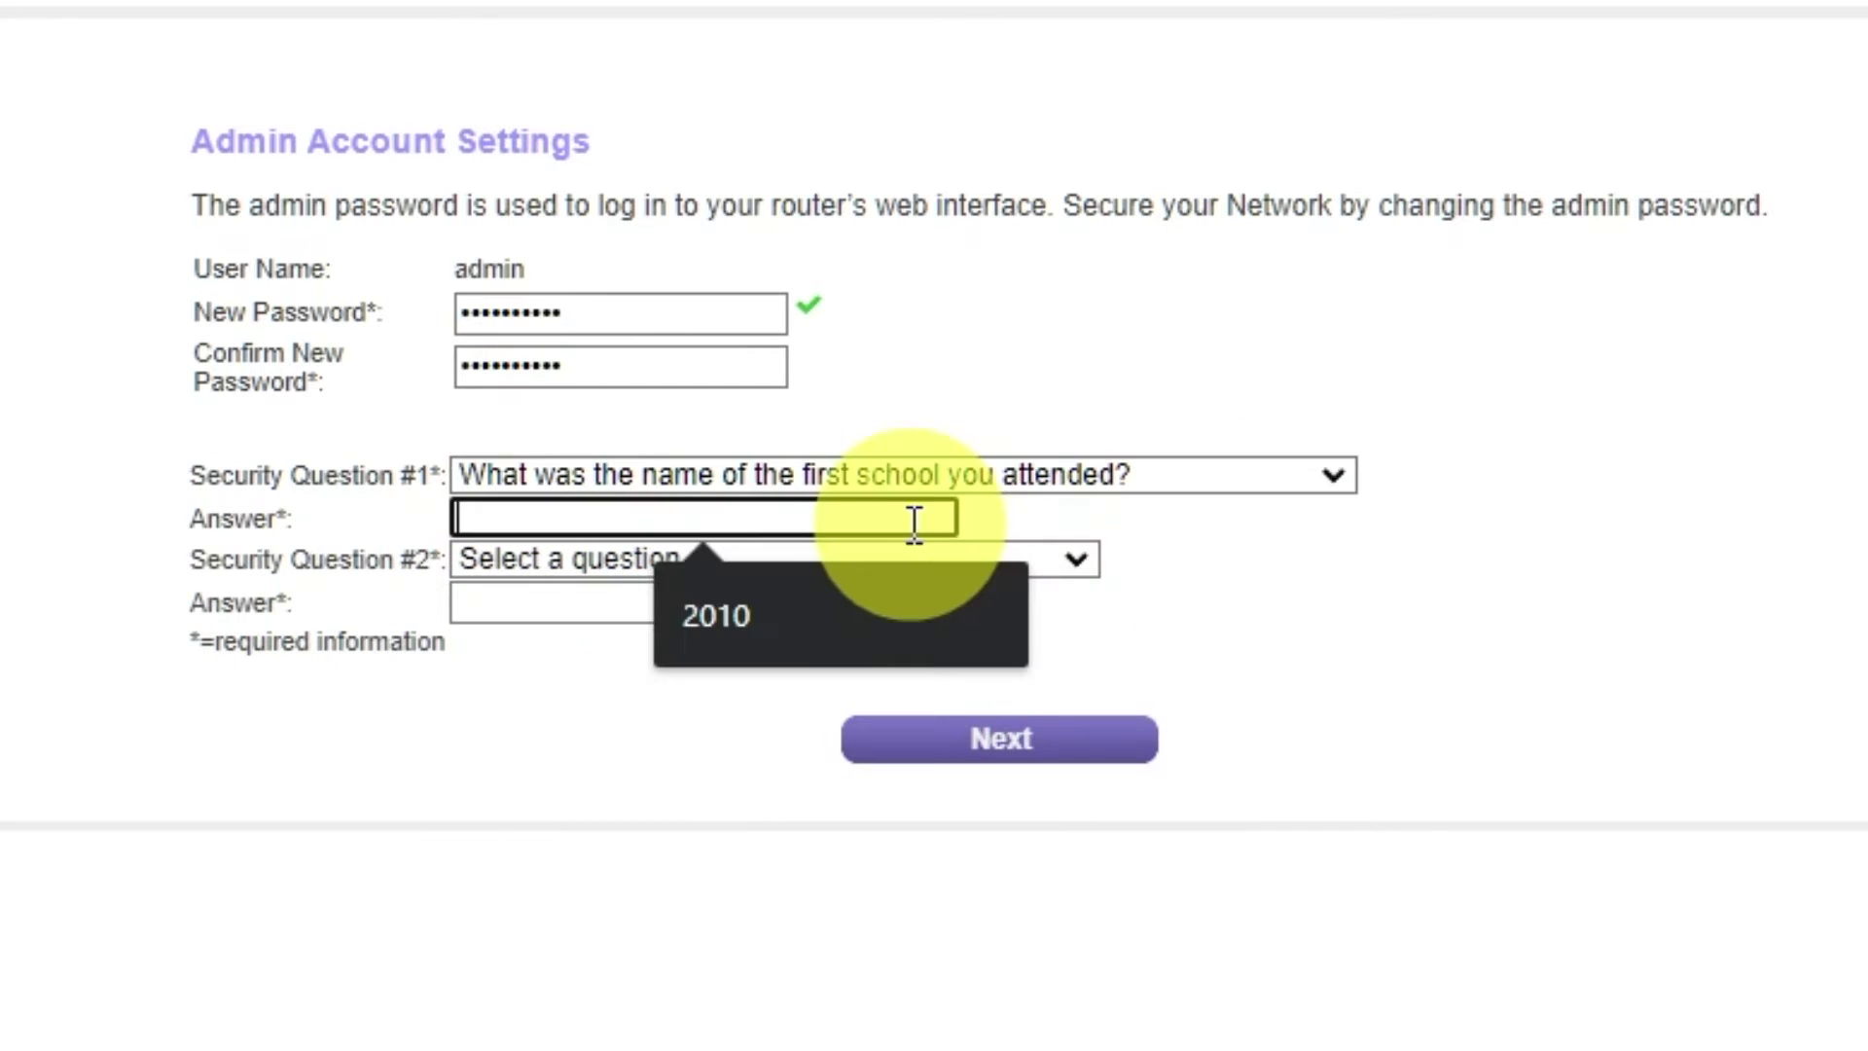
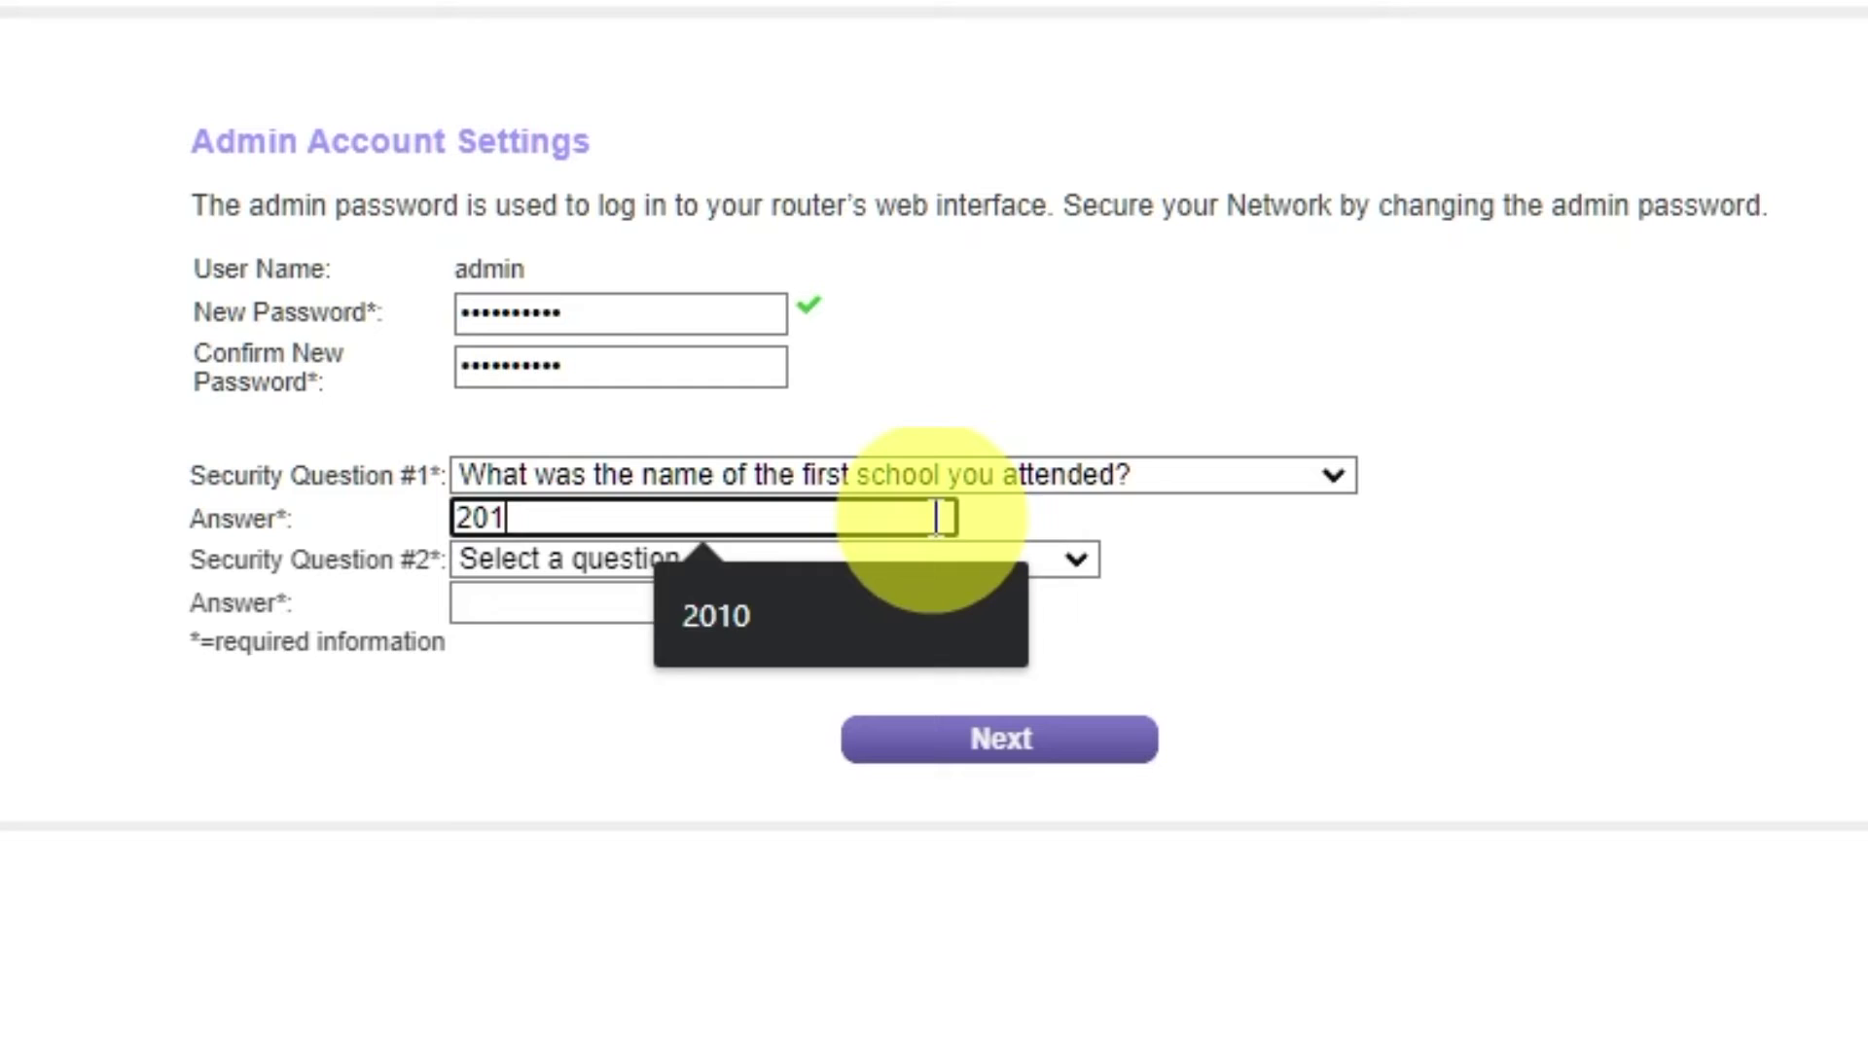
left_click(1074, 560)
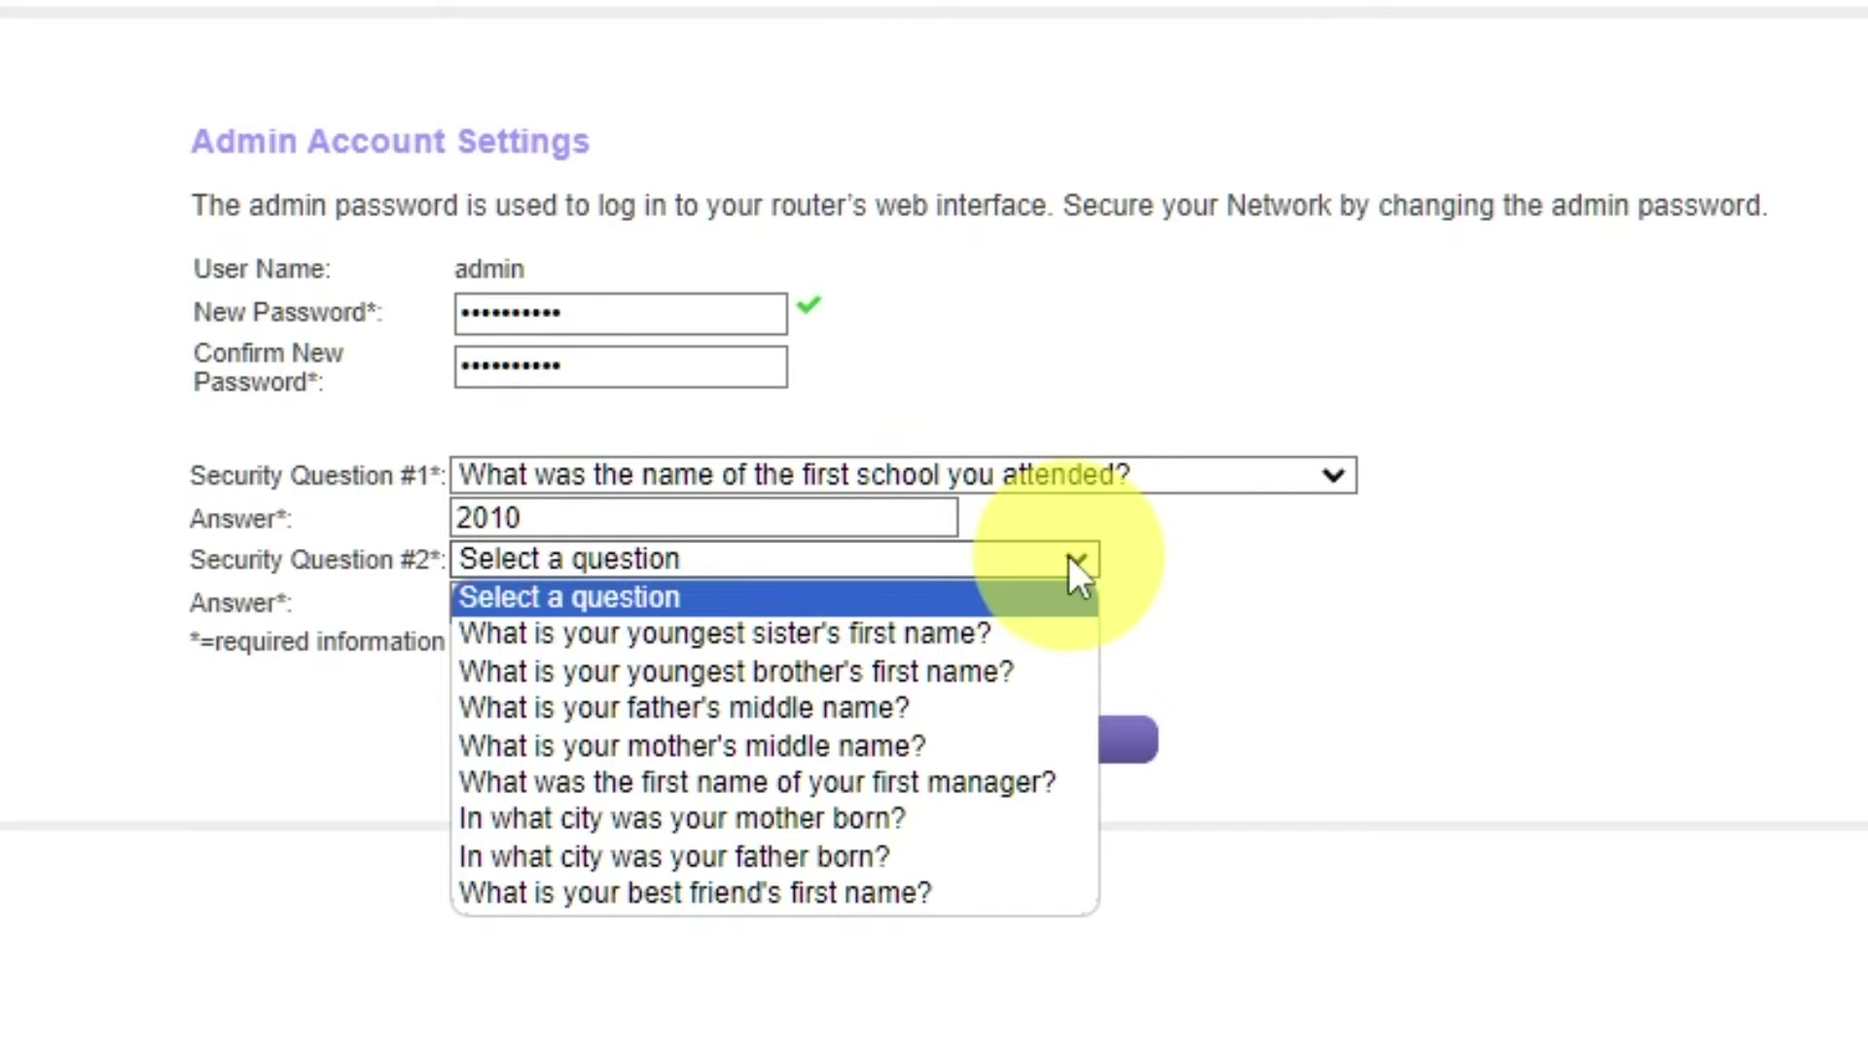
left_click(959, 856)
left_click(869, 601)
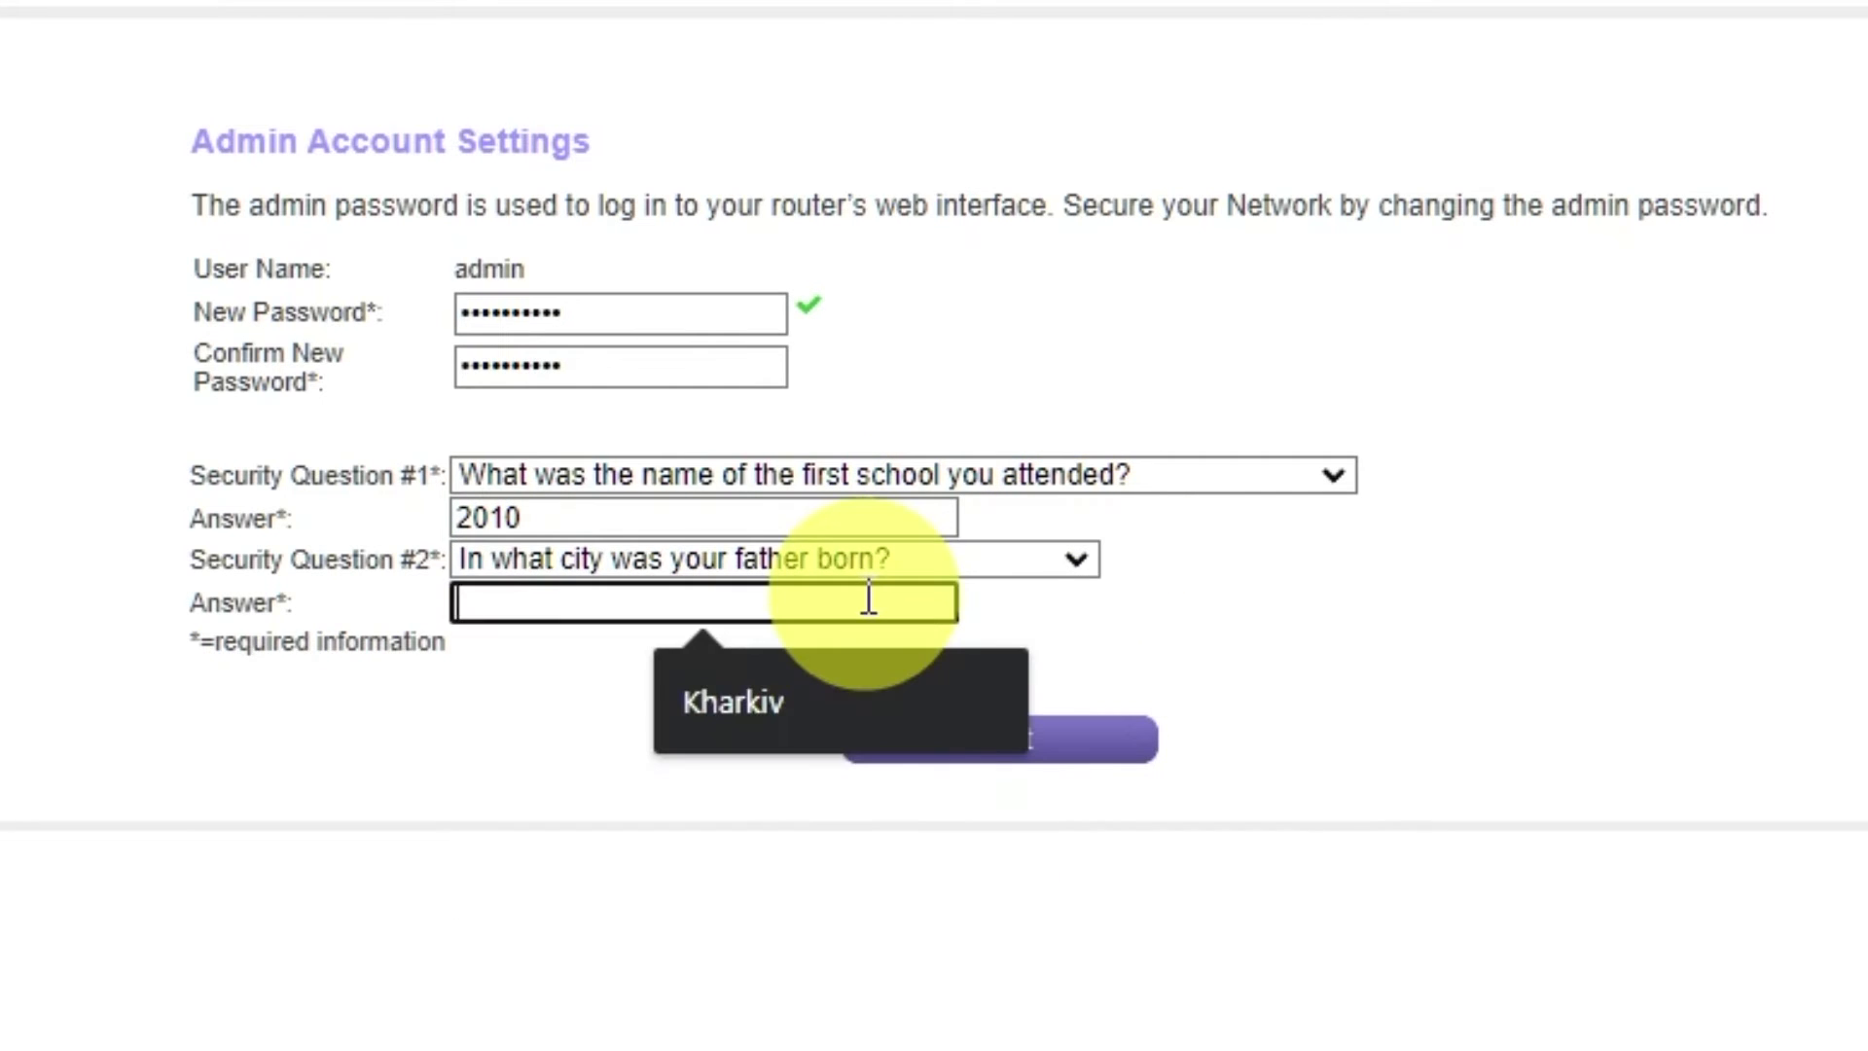
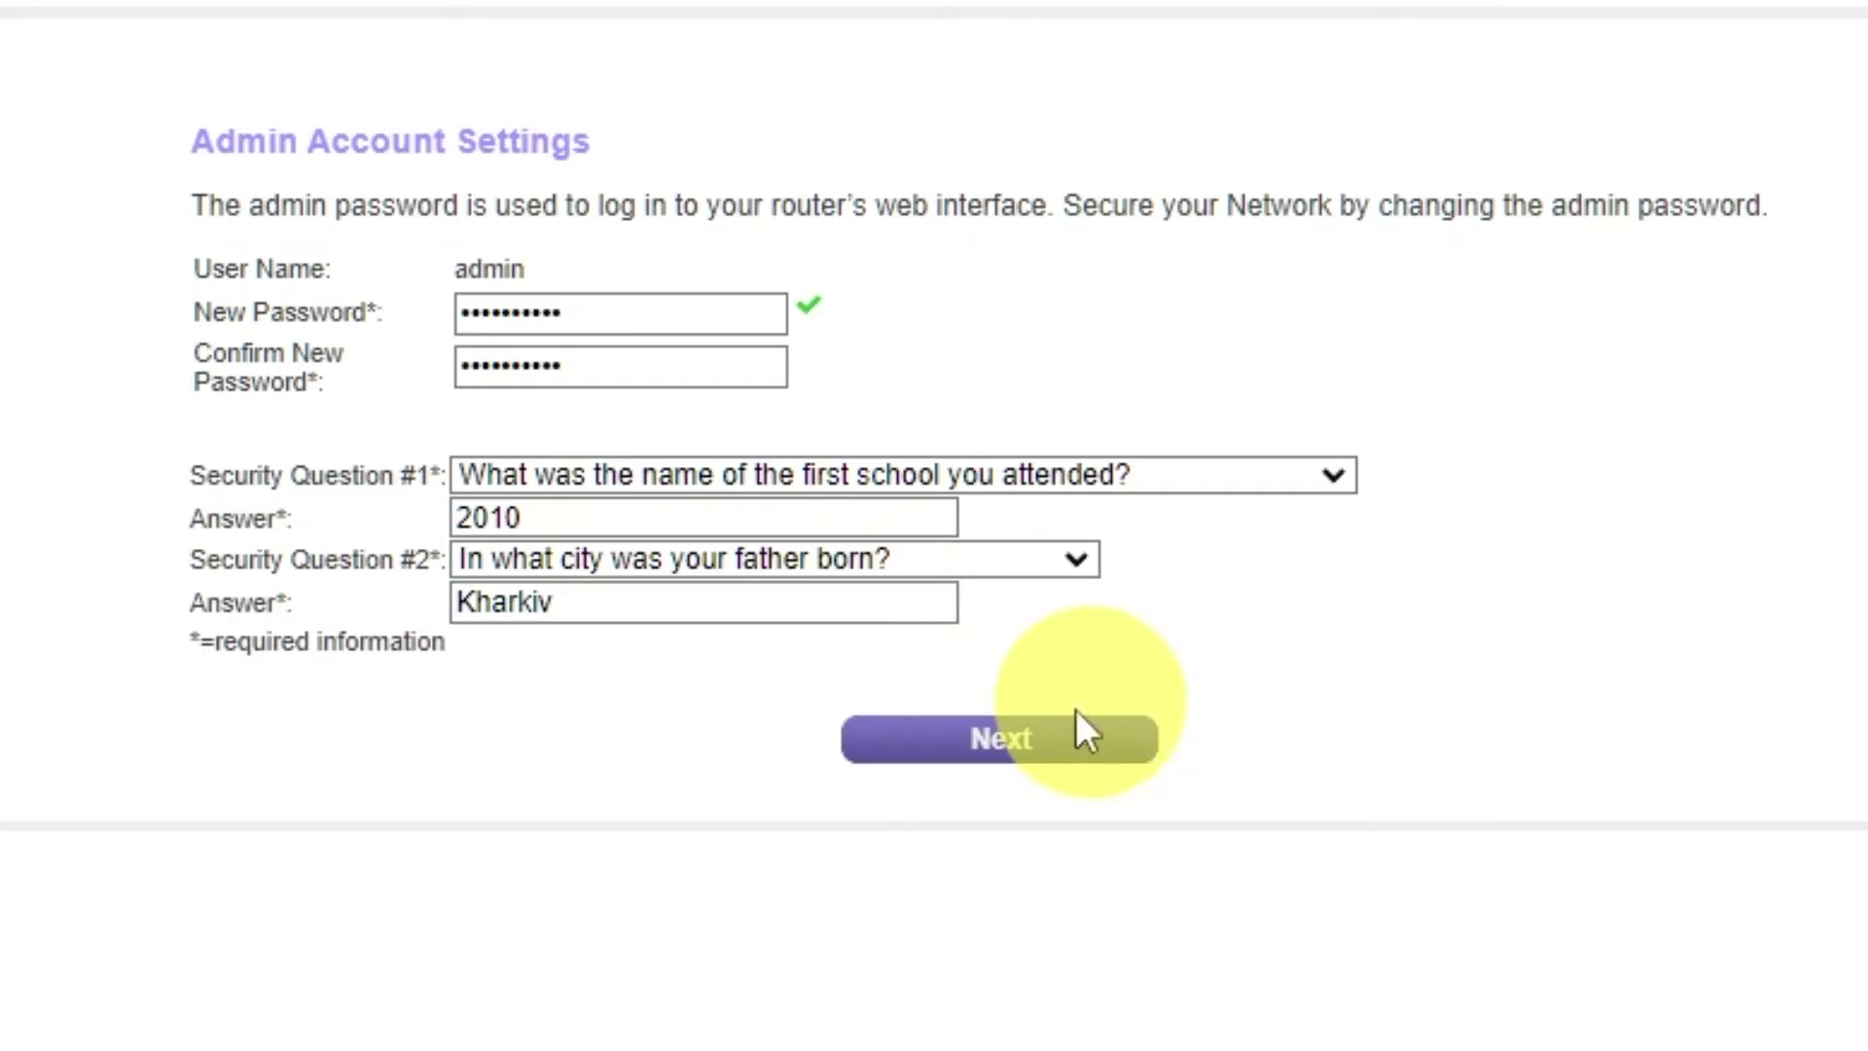
left_click(969, 748)
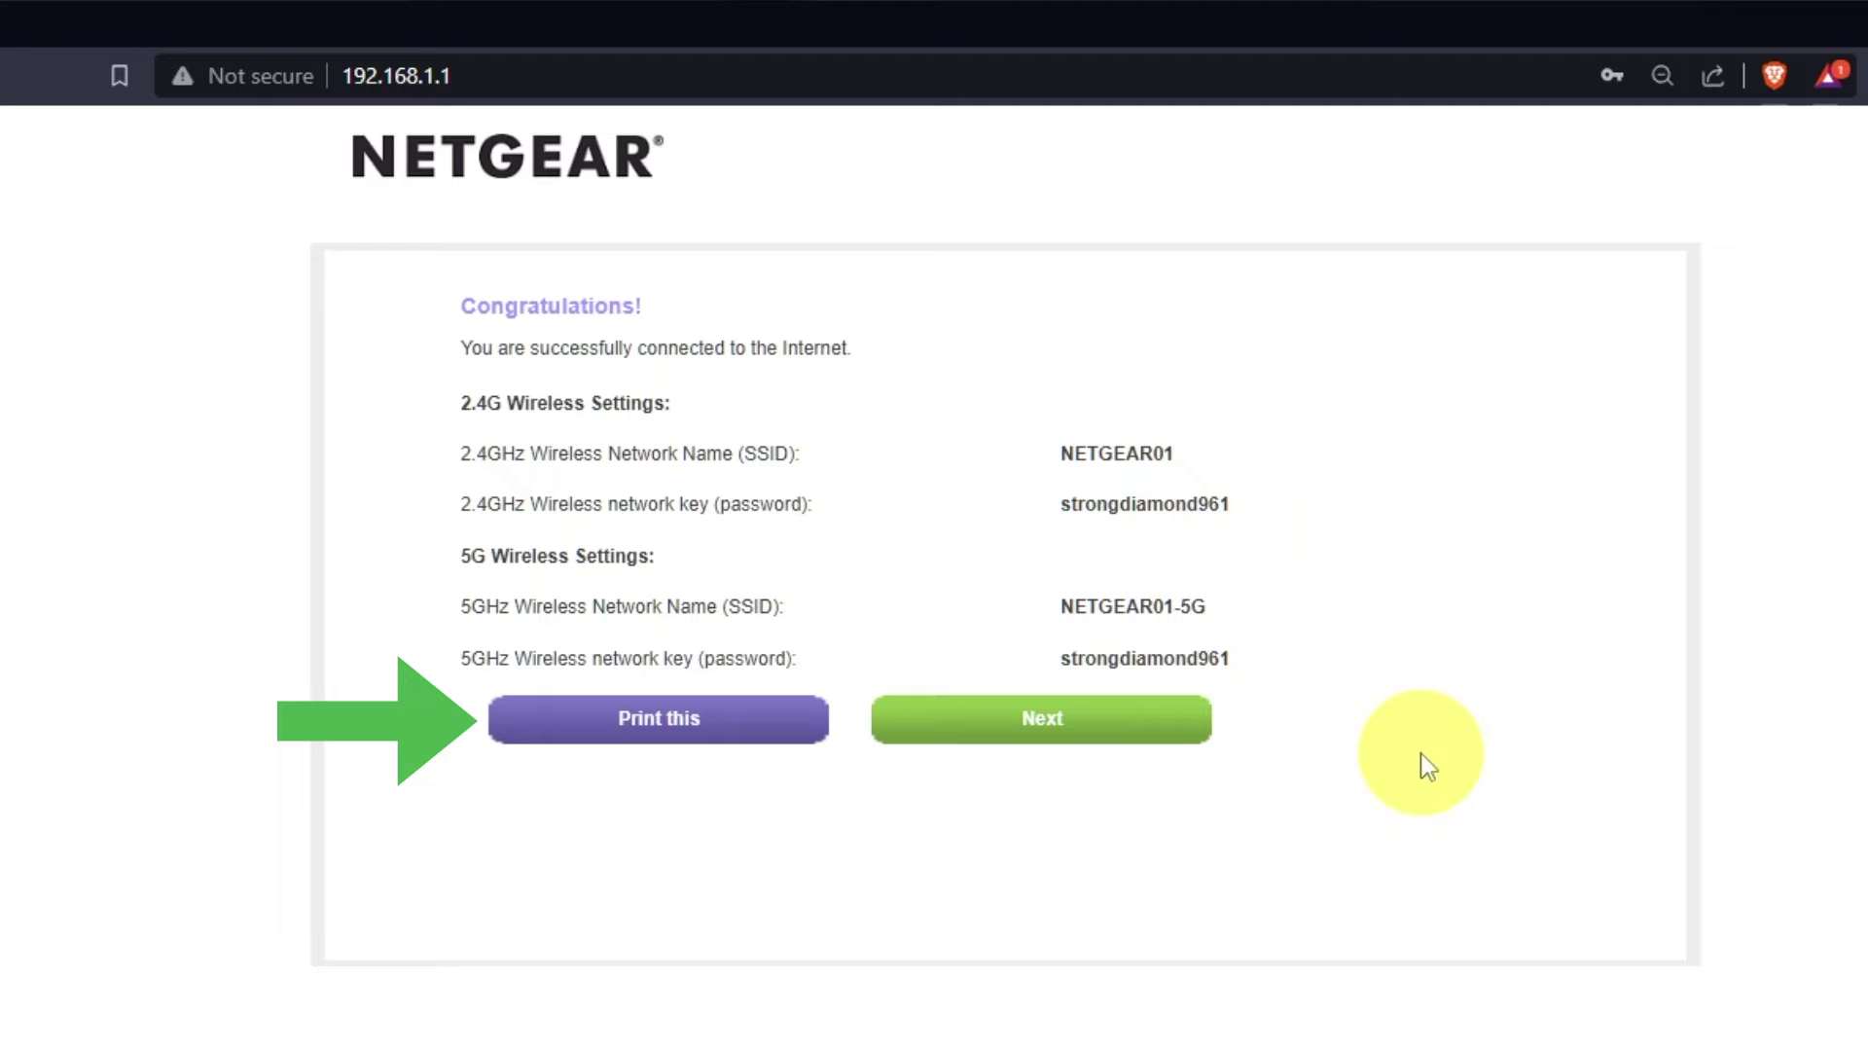
- Continue past the connection success summary and accept the firmware upgrade to V1.0.0.54
left_click(1143, 757)
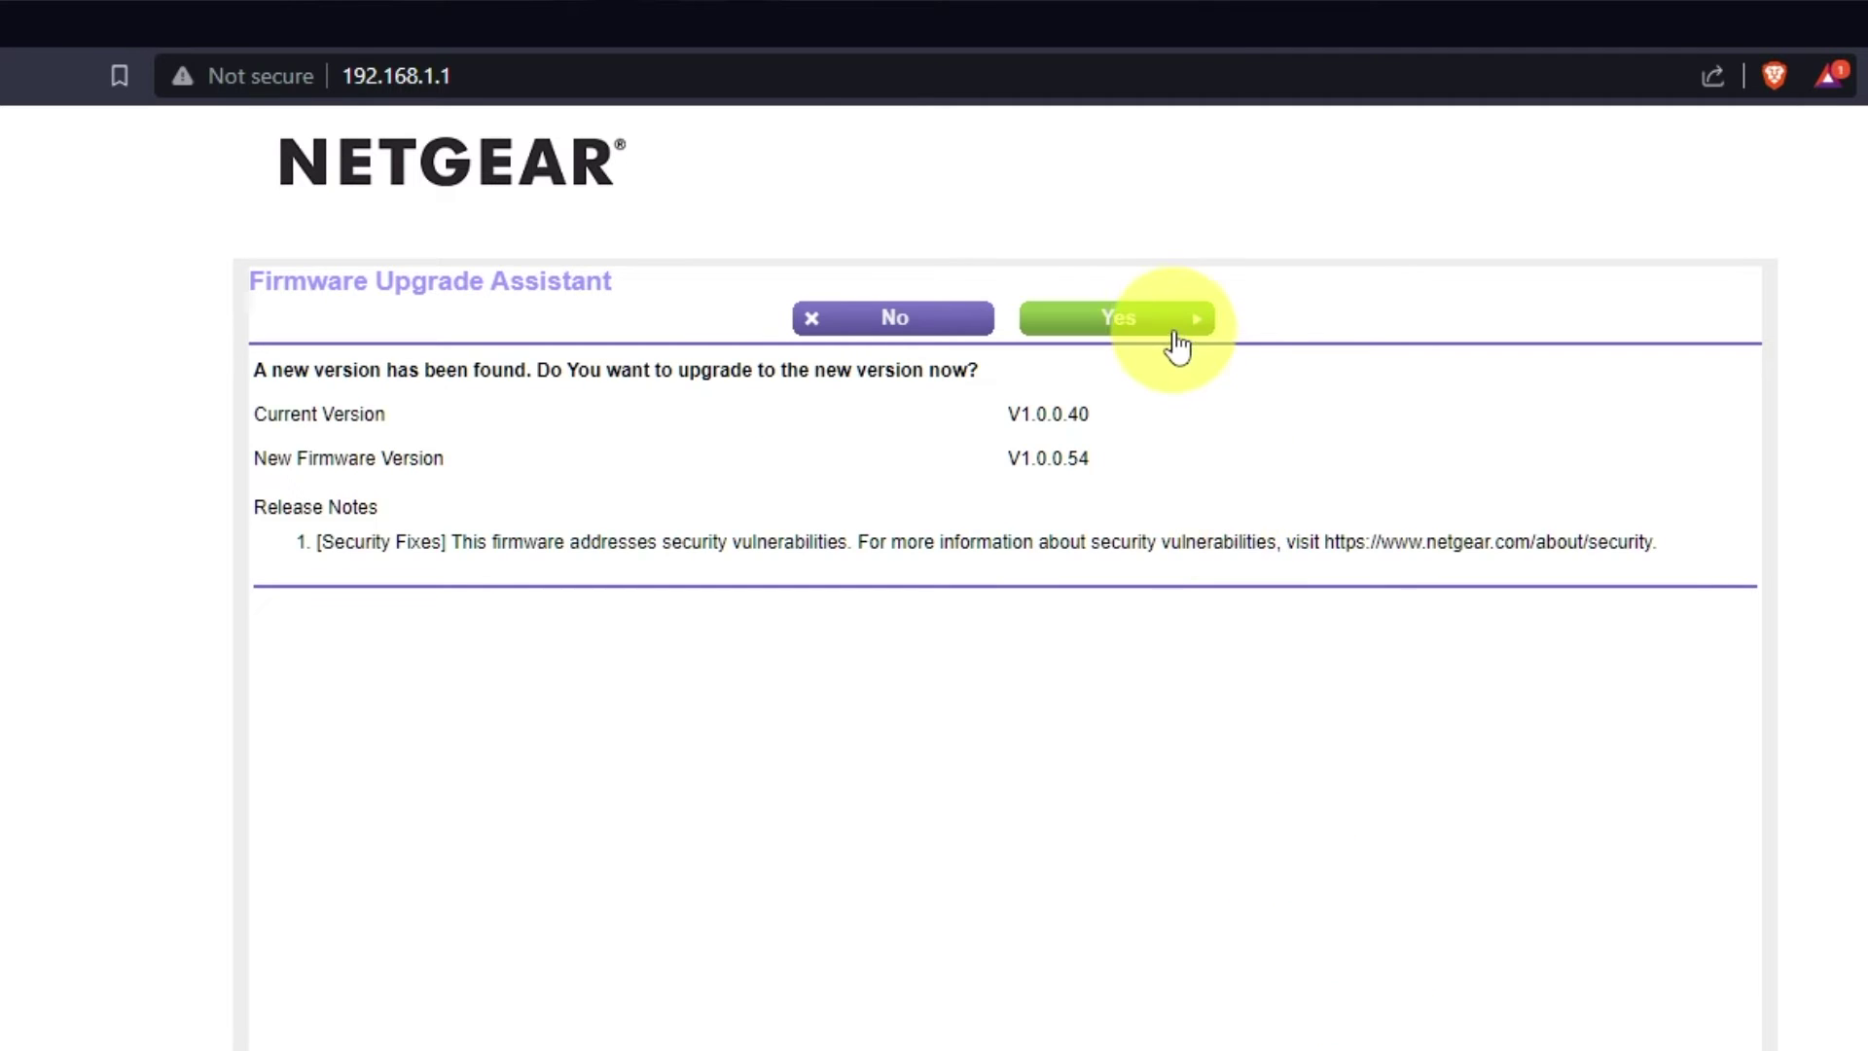
left_click(1175, 331)
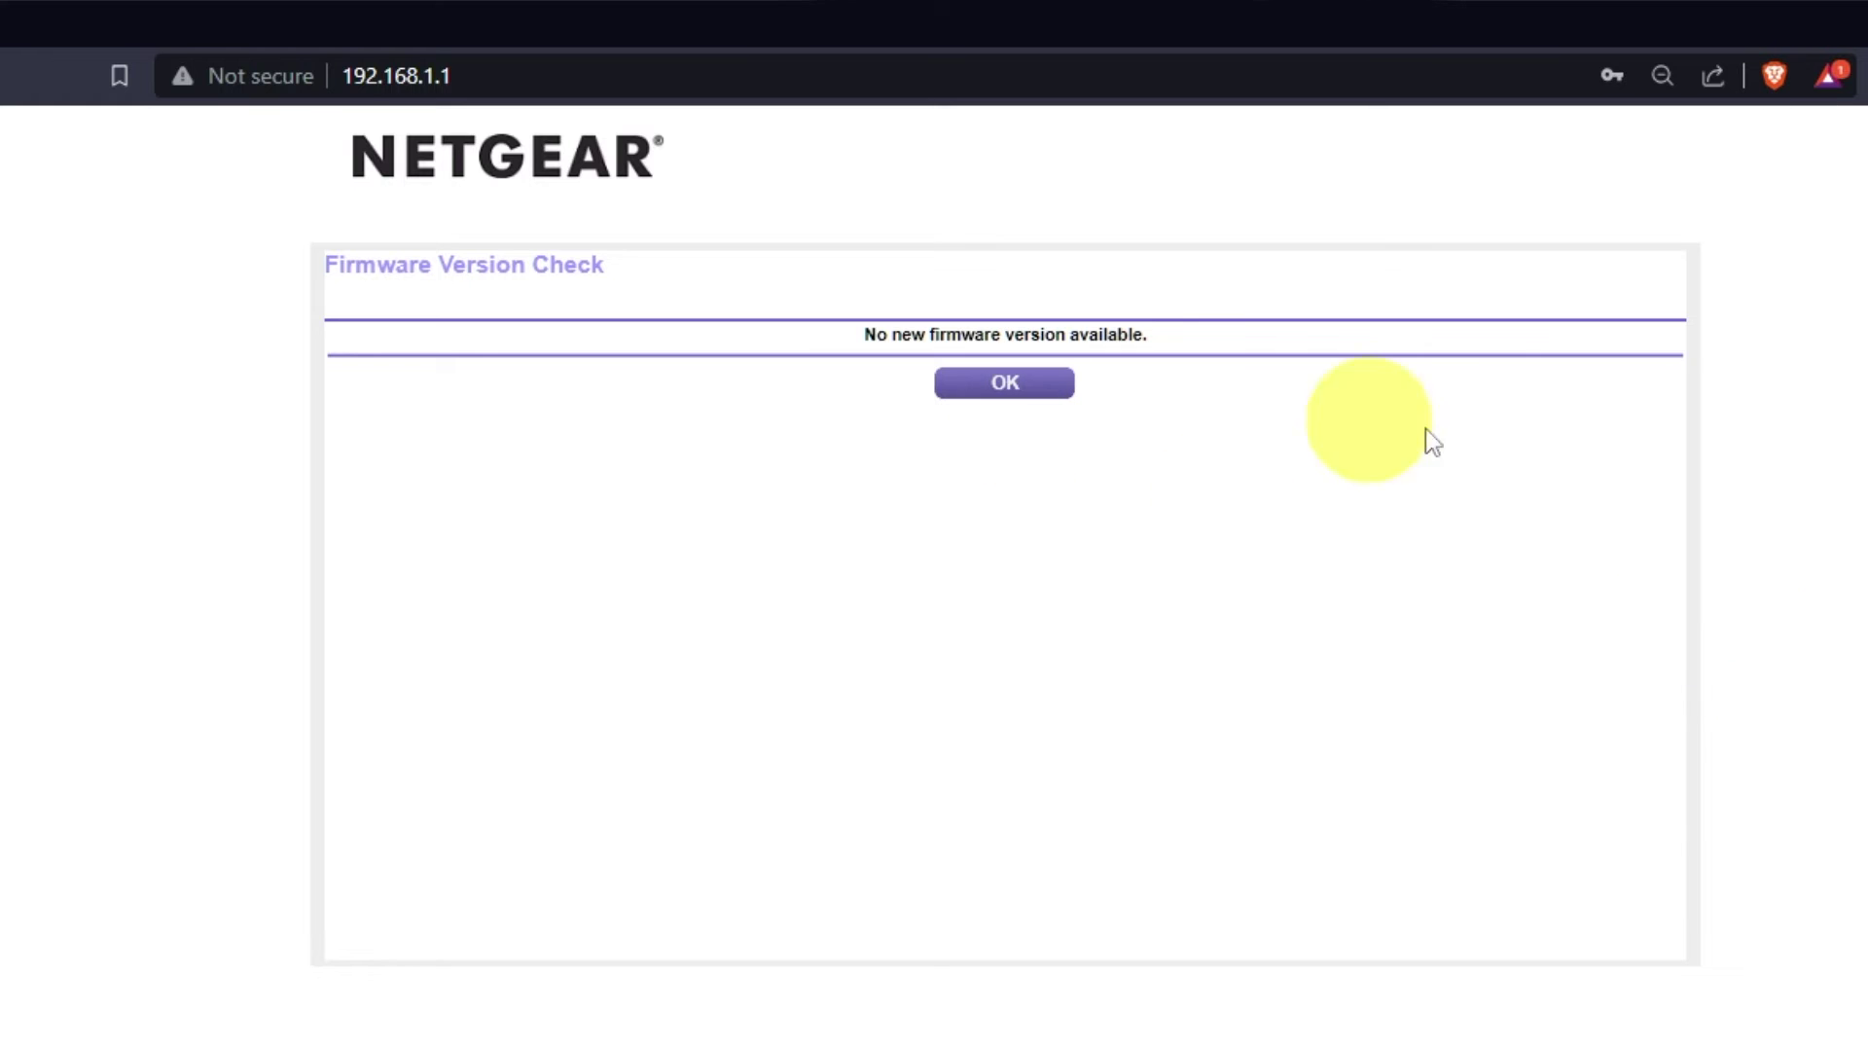
- Dismiss the no-new-firmware notice and sign in at 192.168.1.1 as admin with the router password
key("Return")
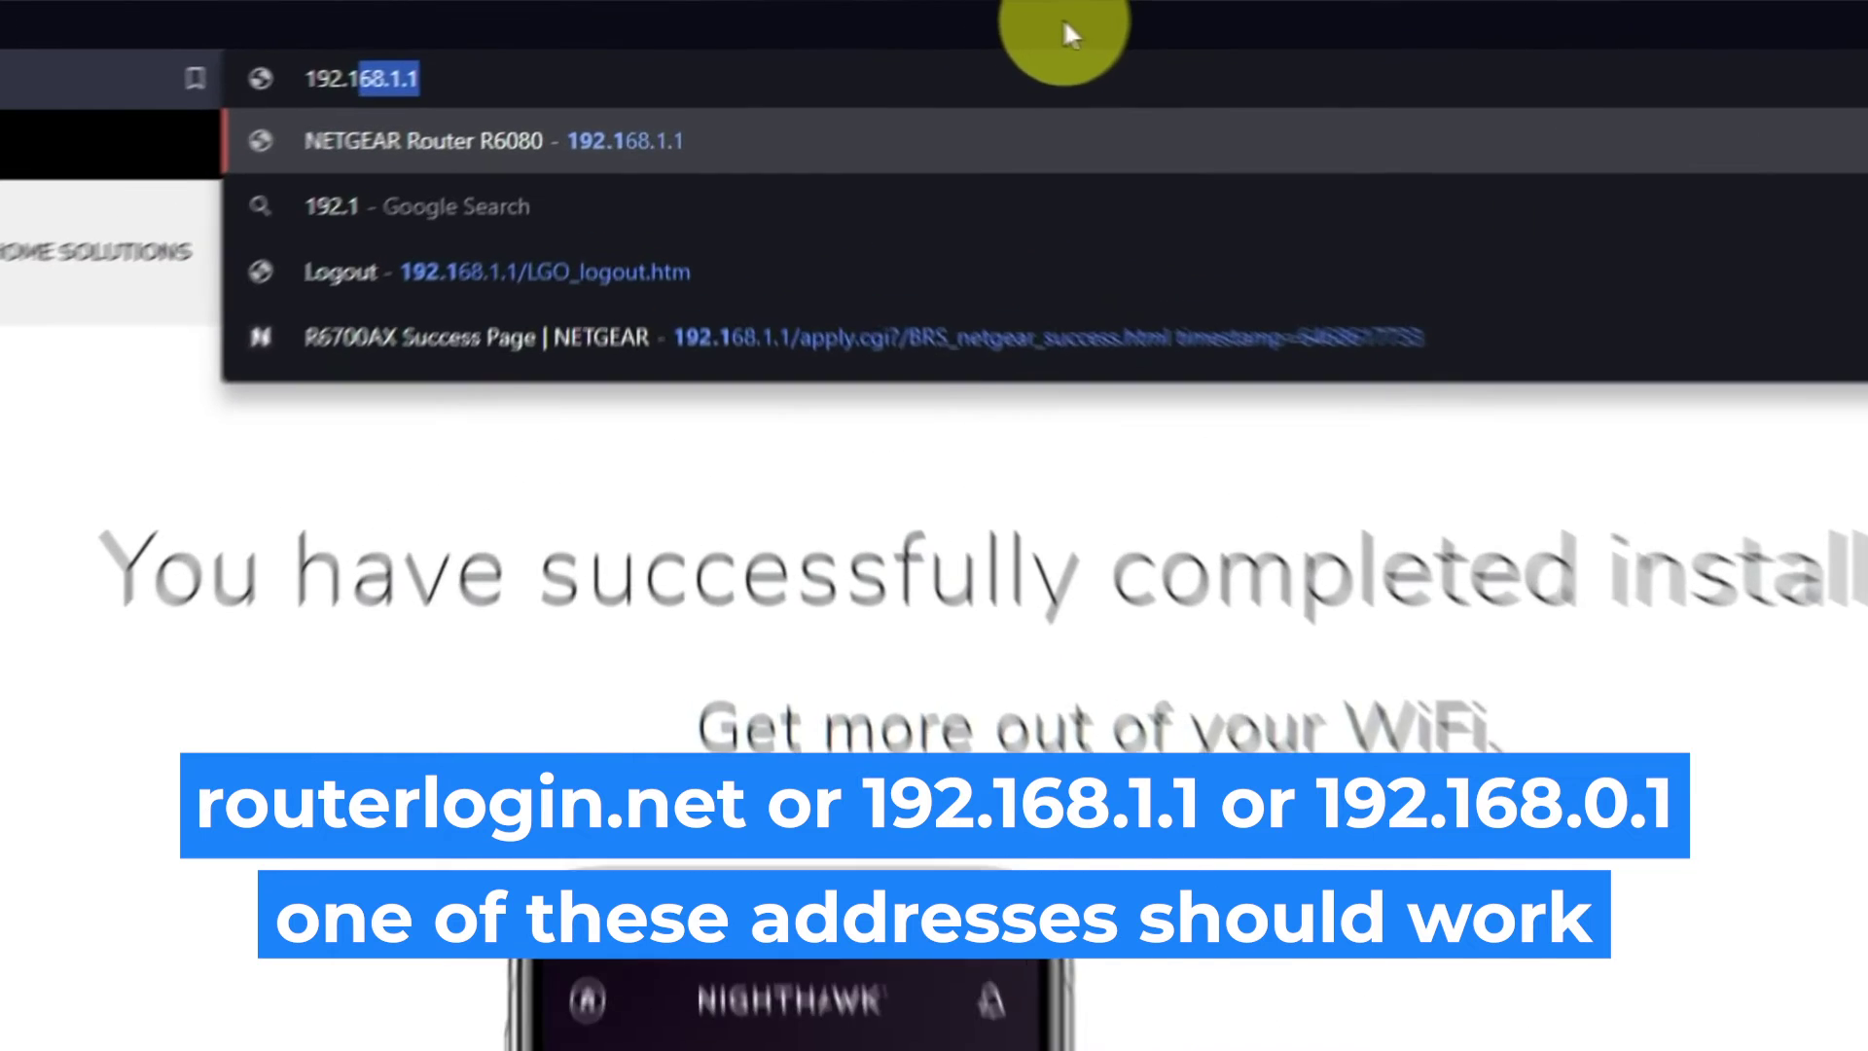
type(".1.1")
key("Return")
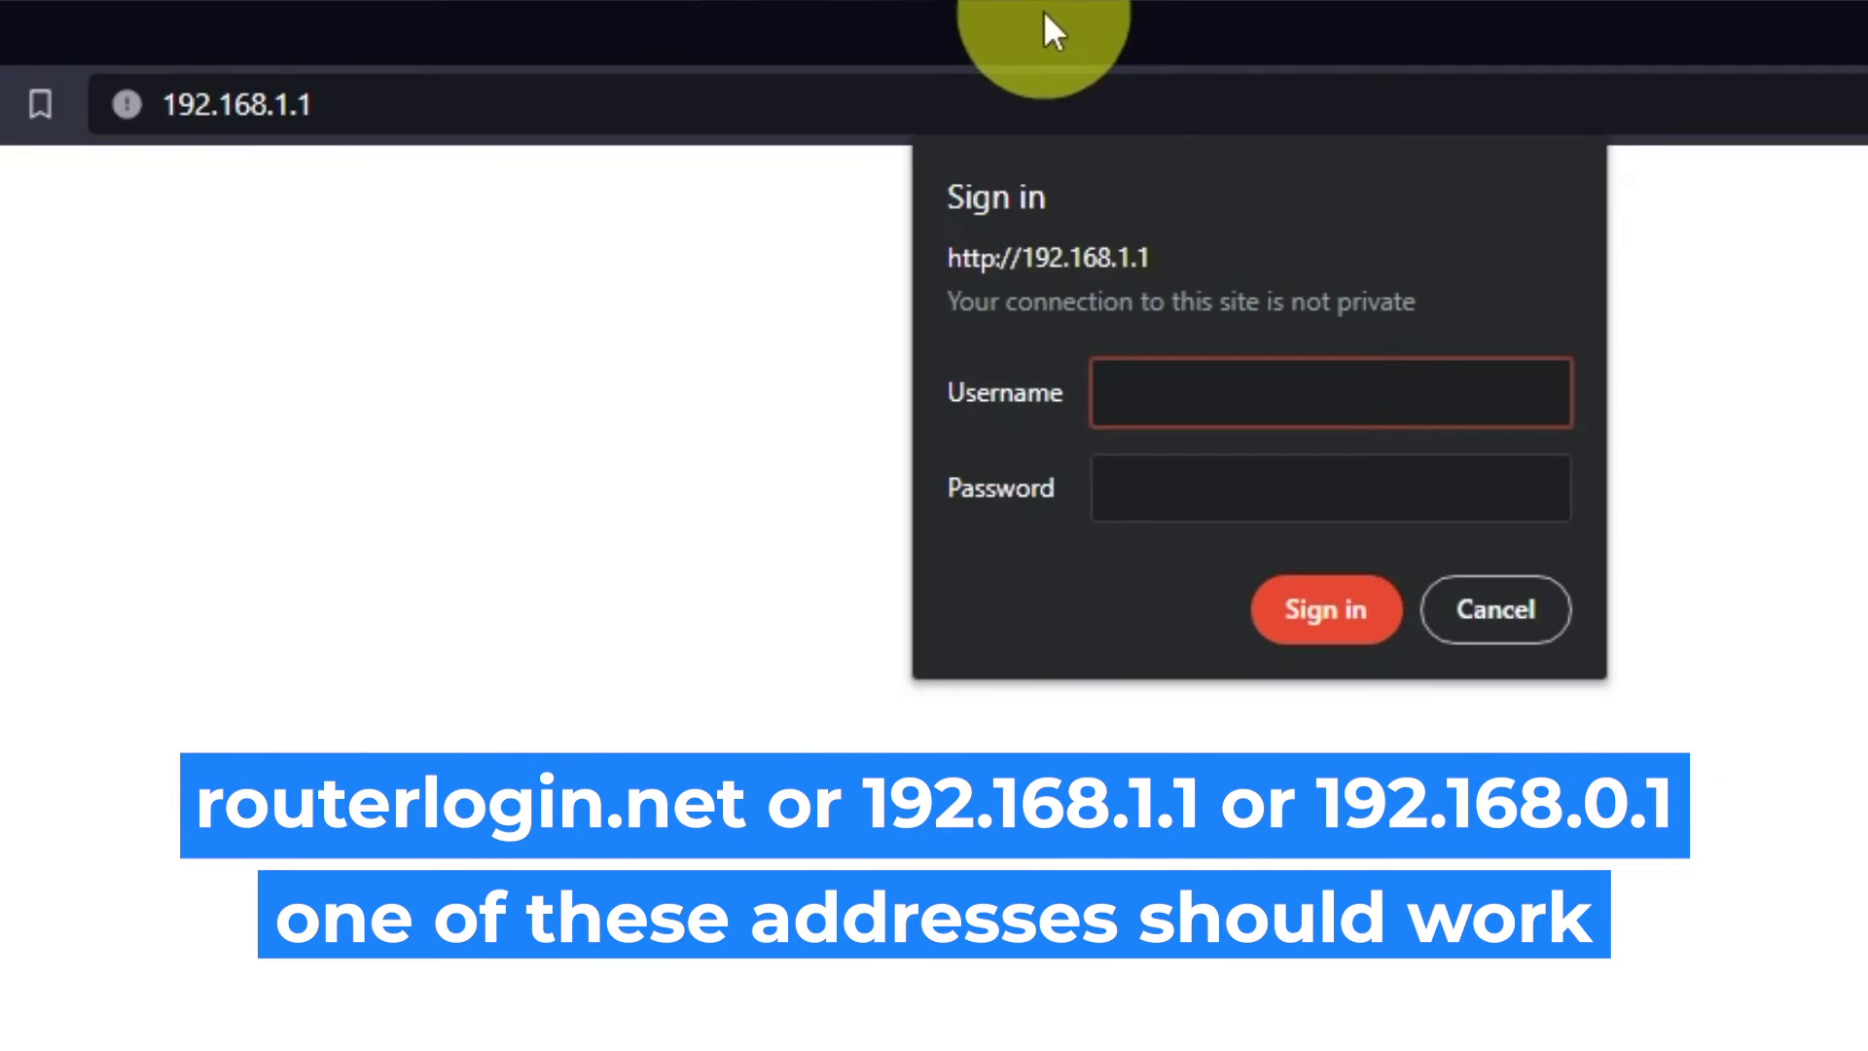
type("admin")
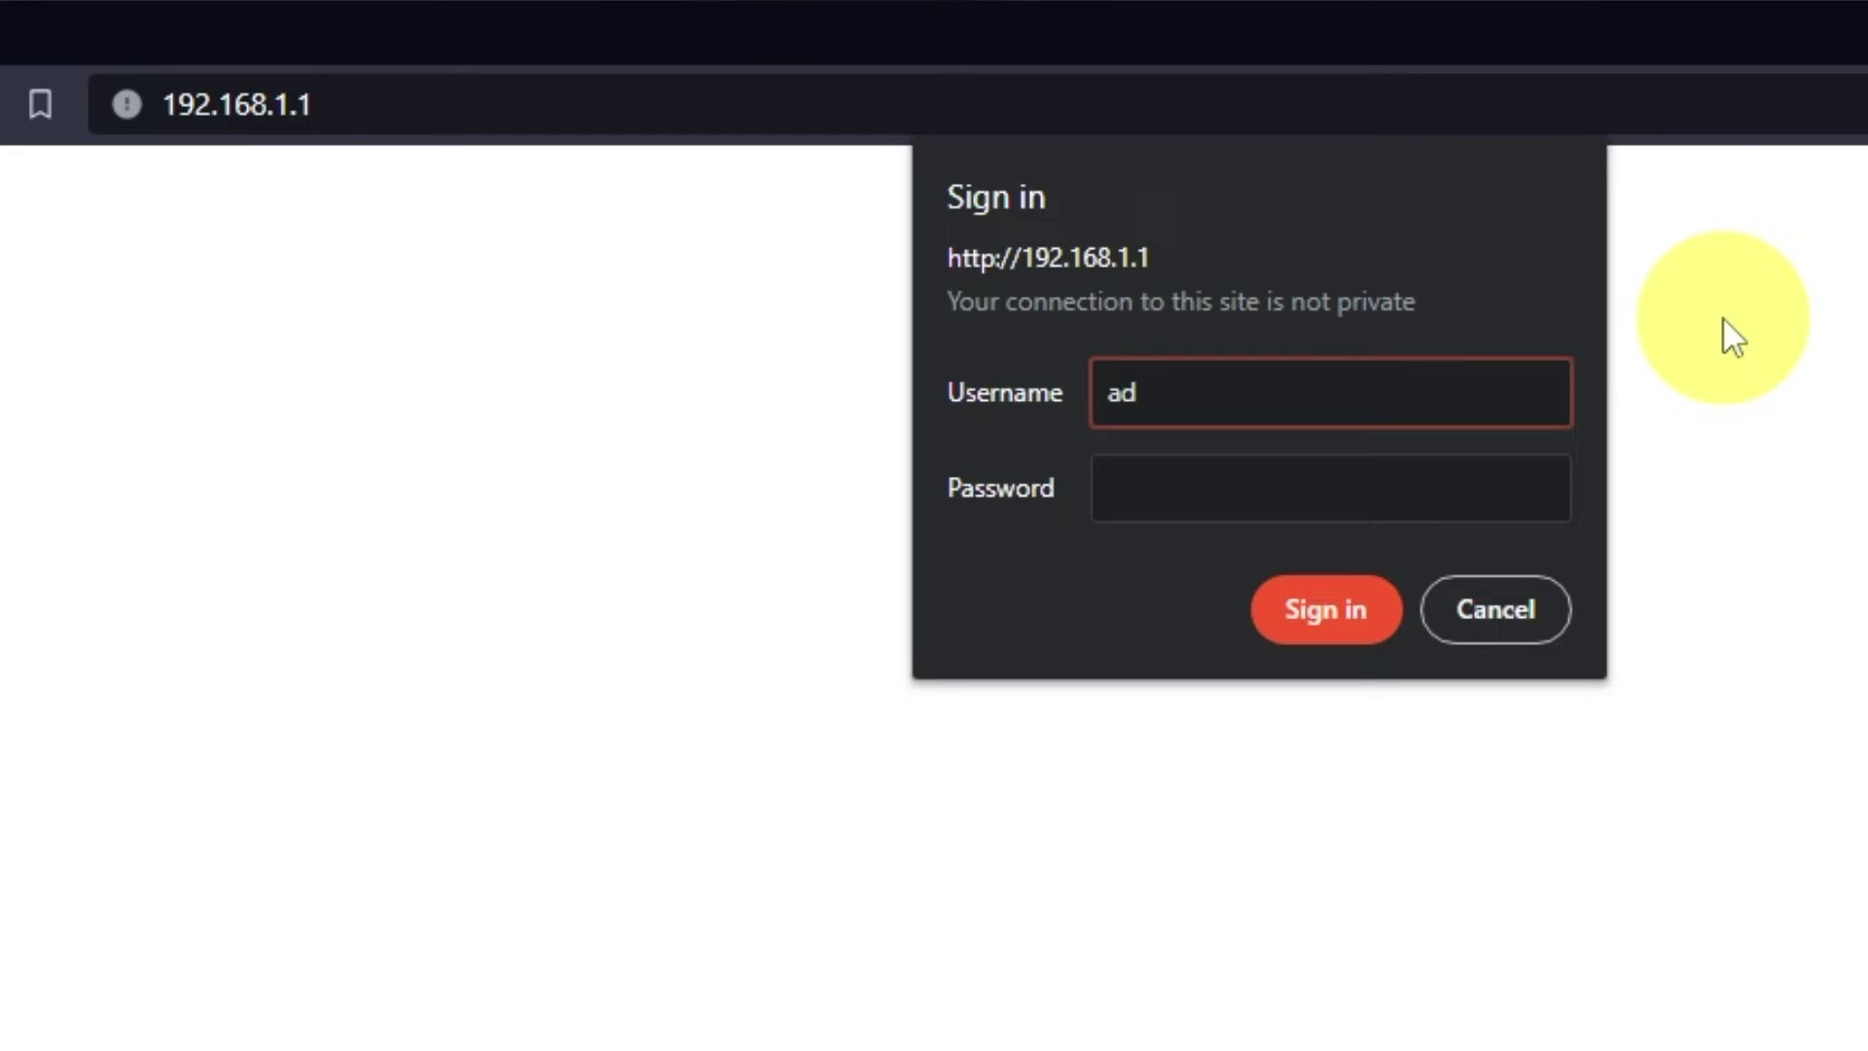
left_click(1504, 479)
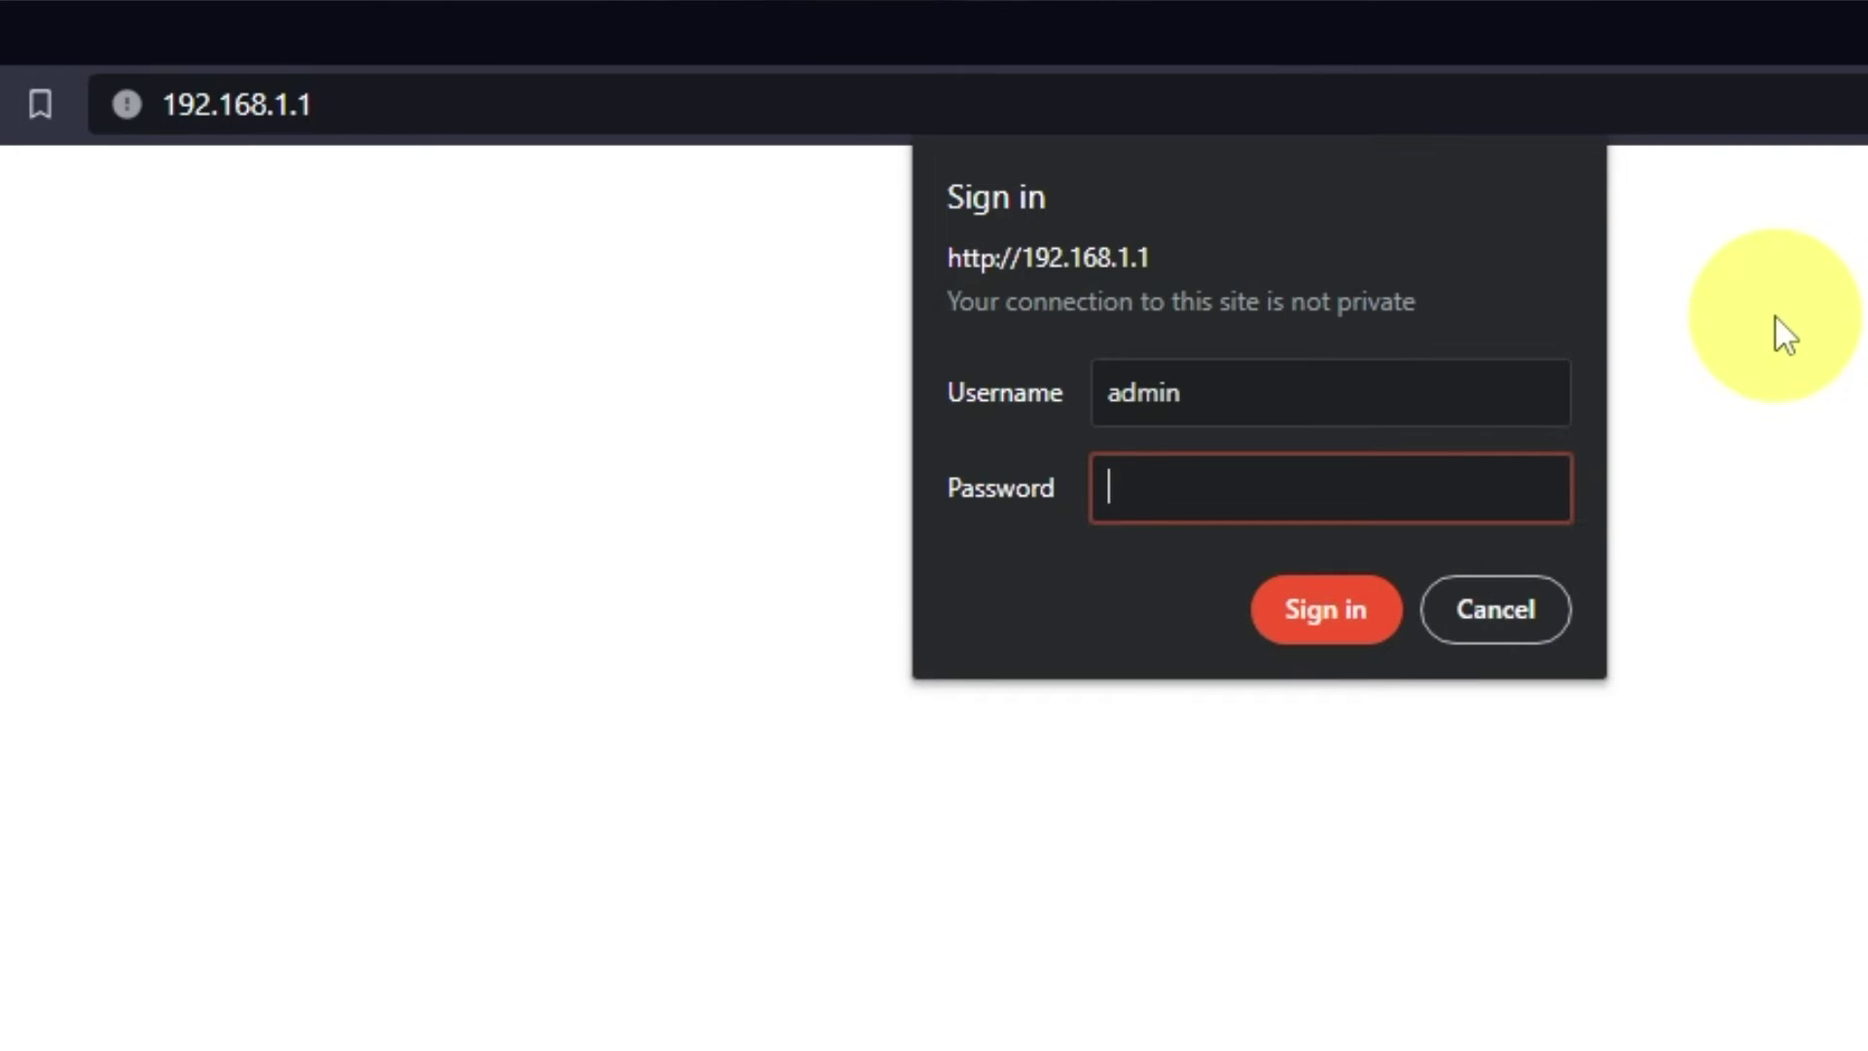
left_click(1364, 617)
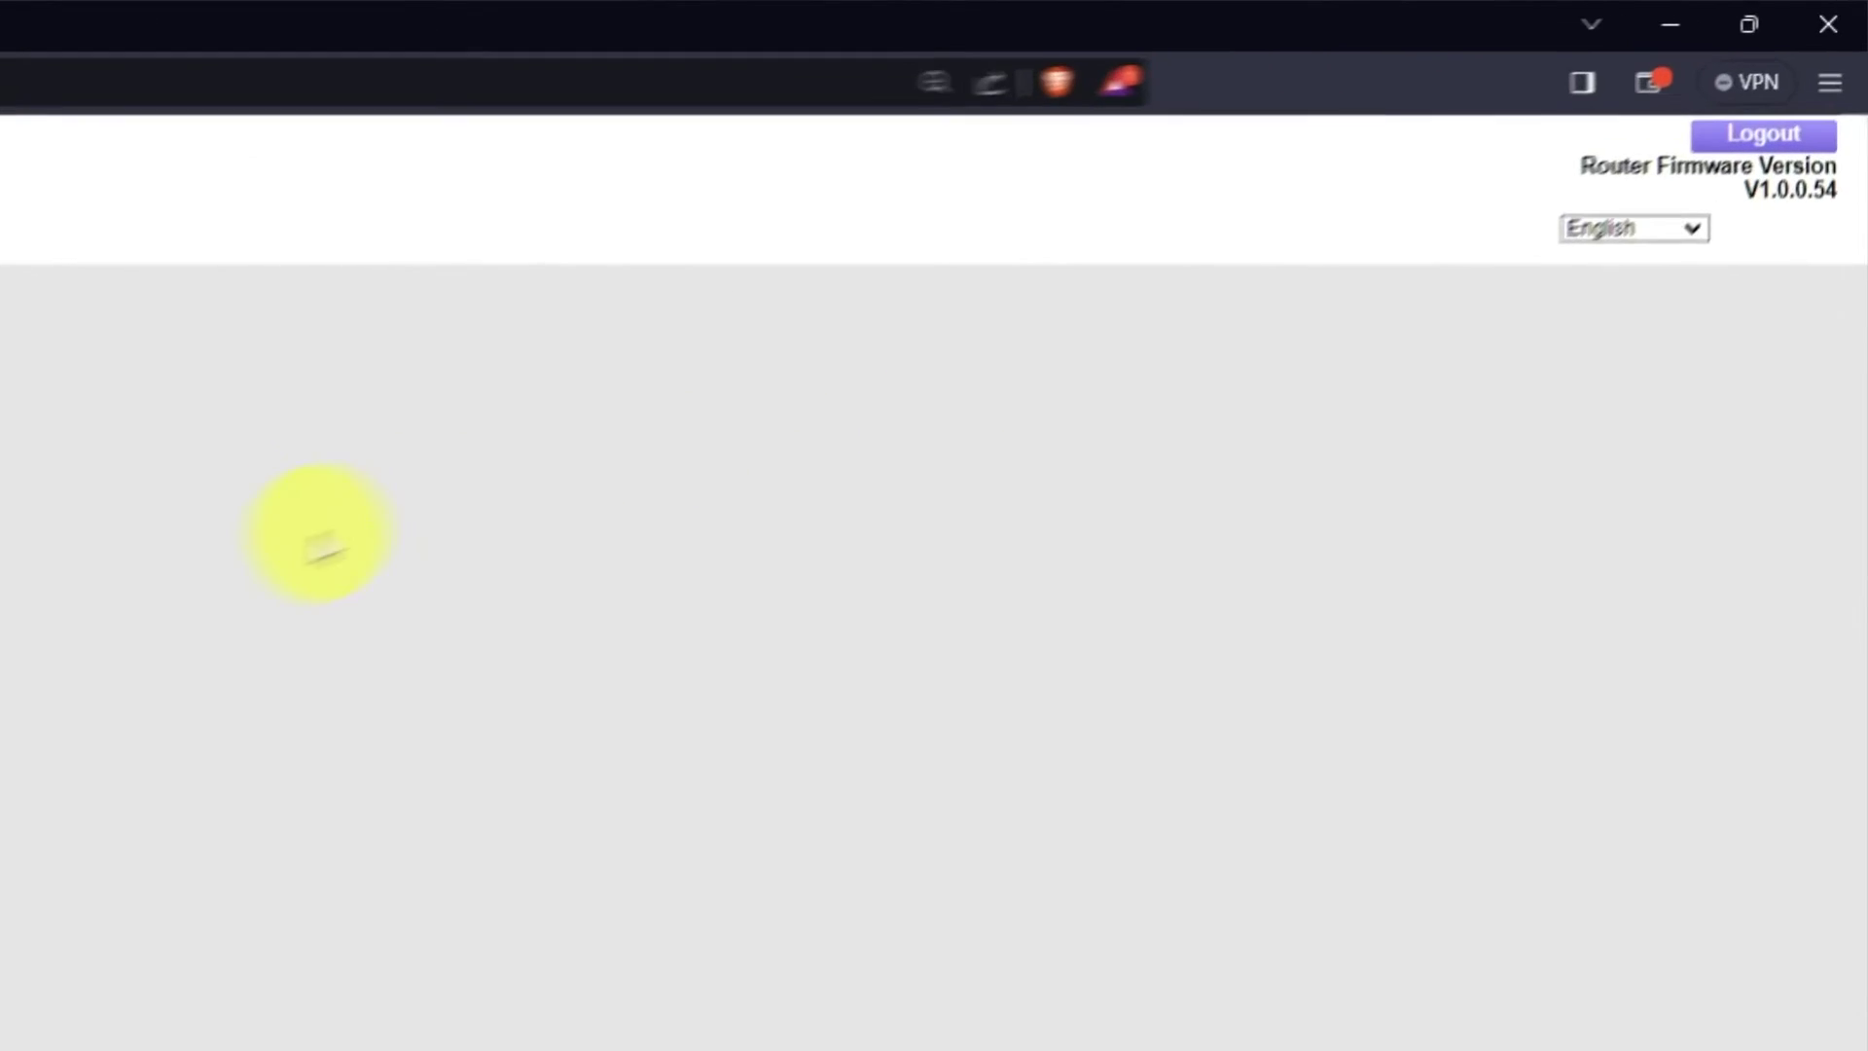
- Keep English as the interface language and switch to the ADVANCED Home page
left_click(1686, 228)
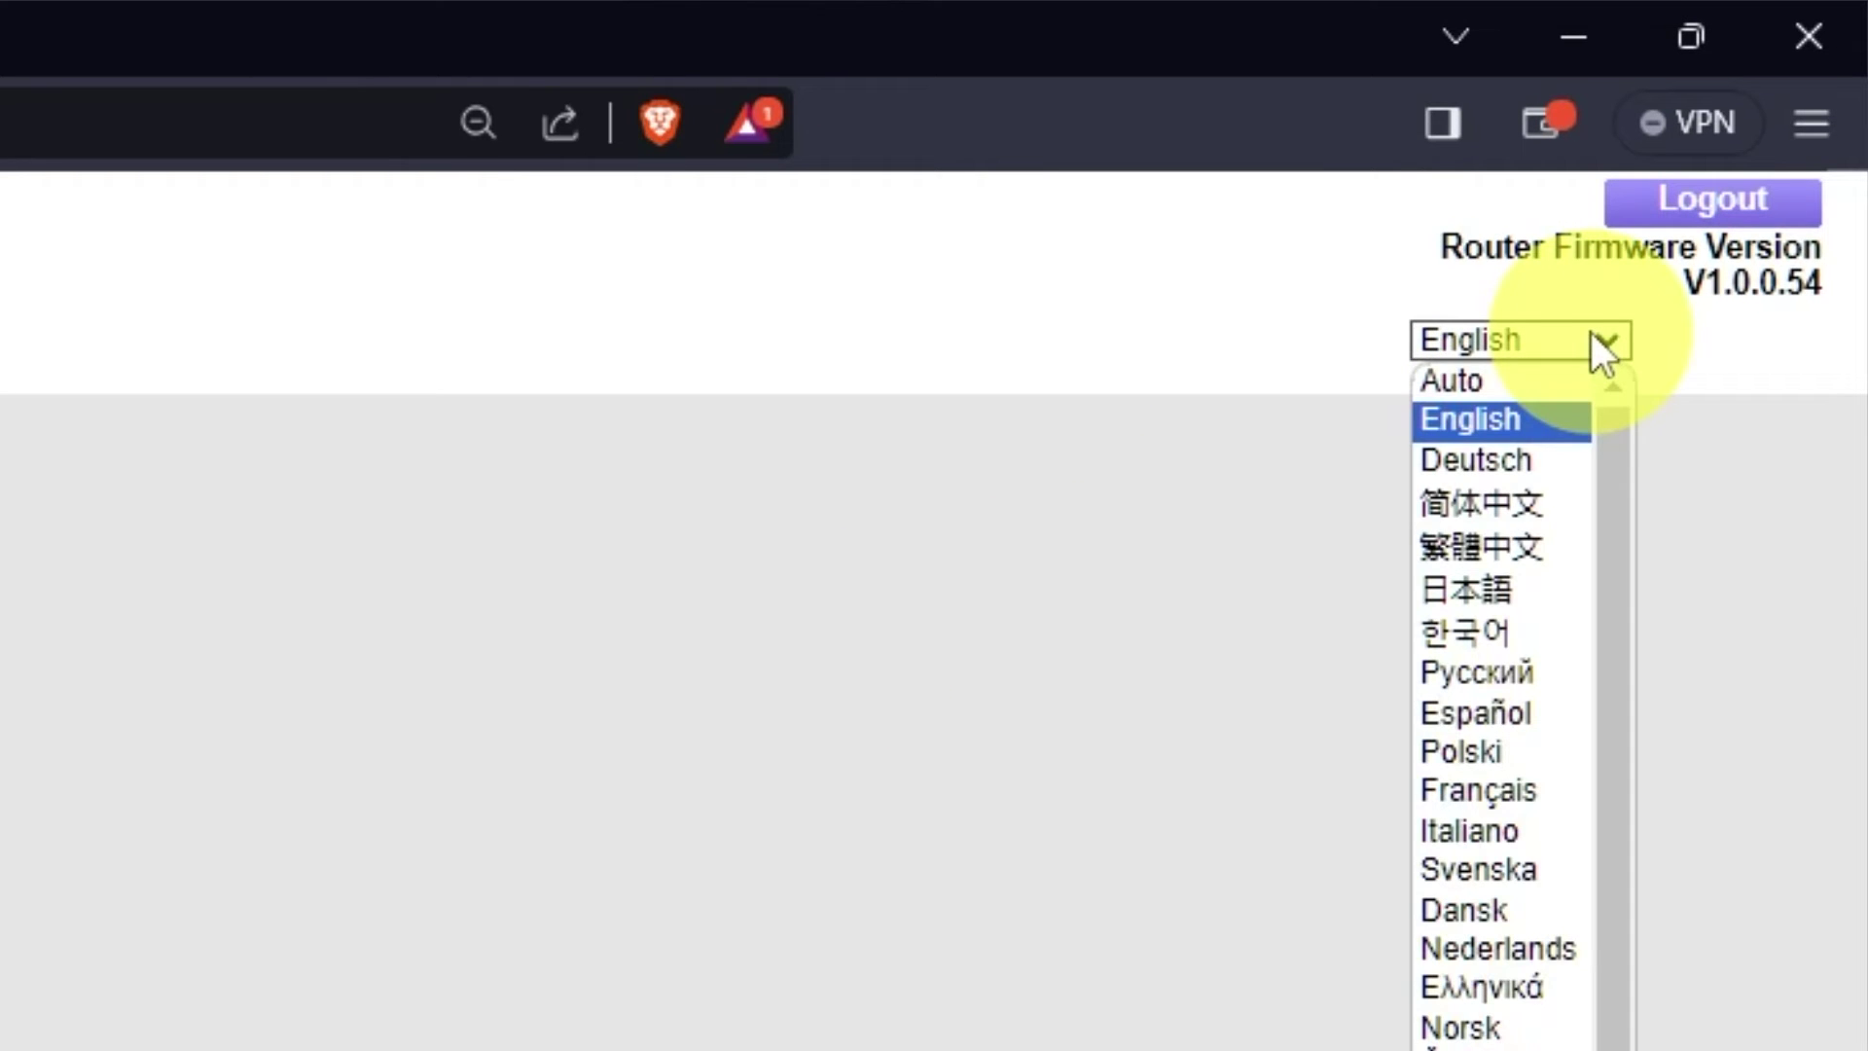
scroll(1499, 672, "down", 1)
scroll(1493, 668, "up", 1)
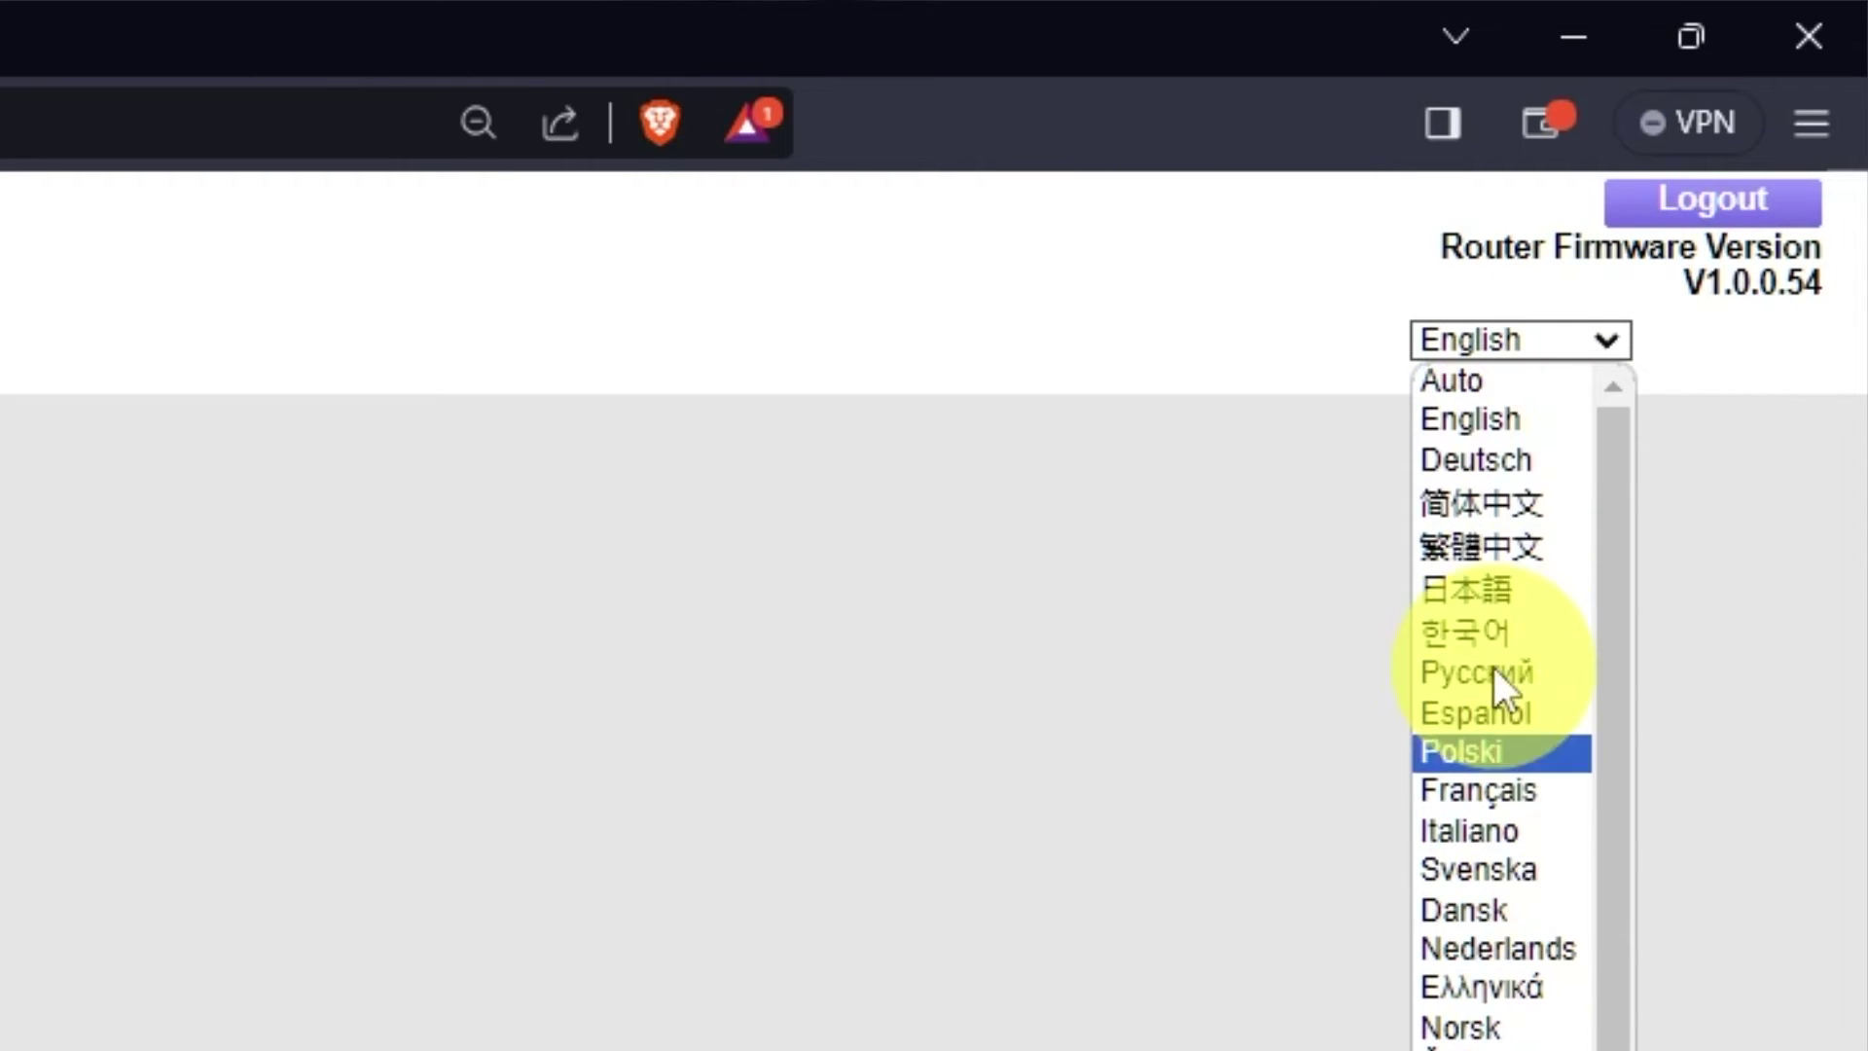
left_click(1617, 336)
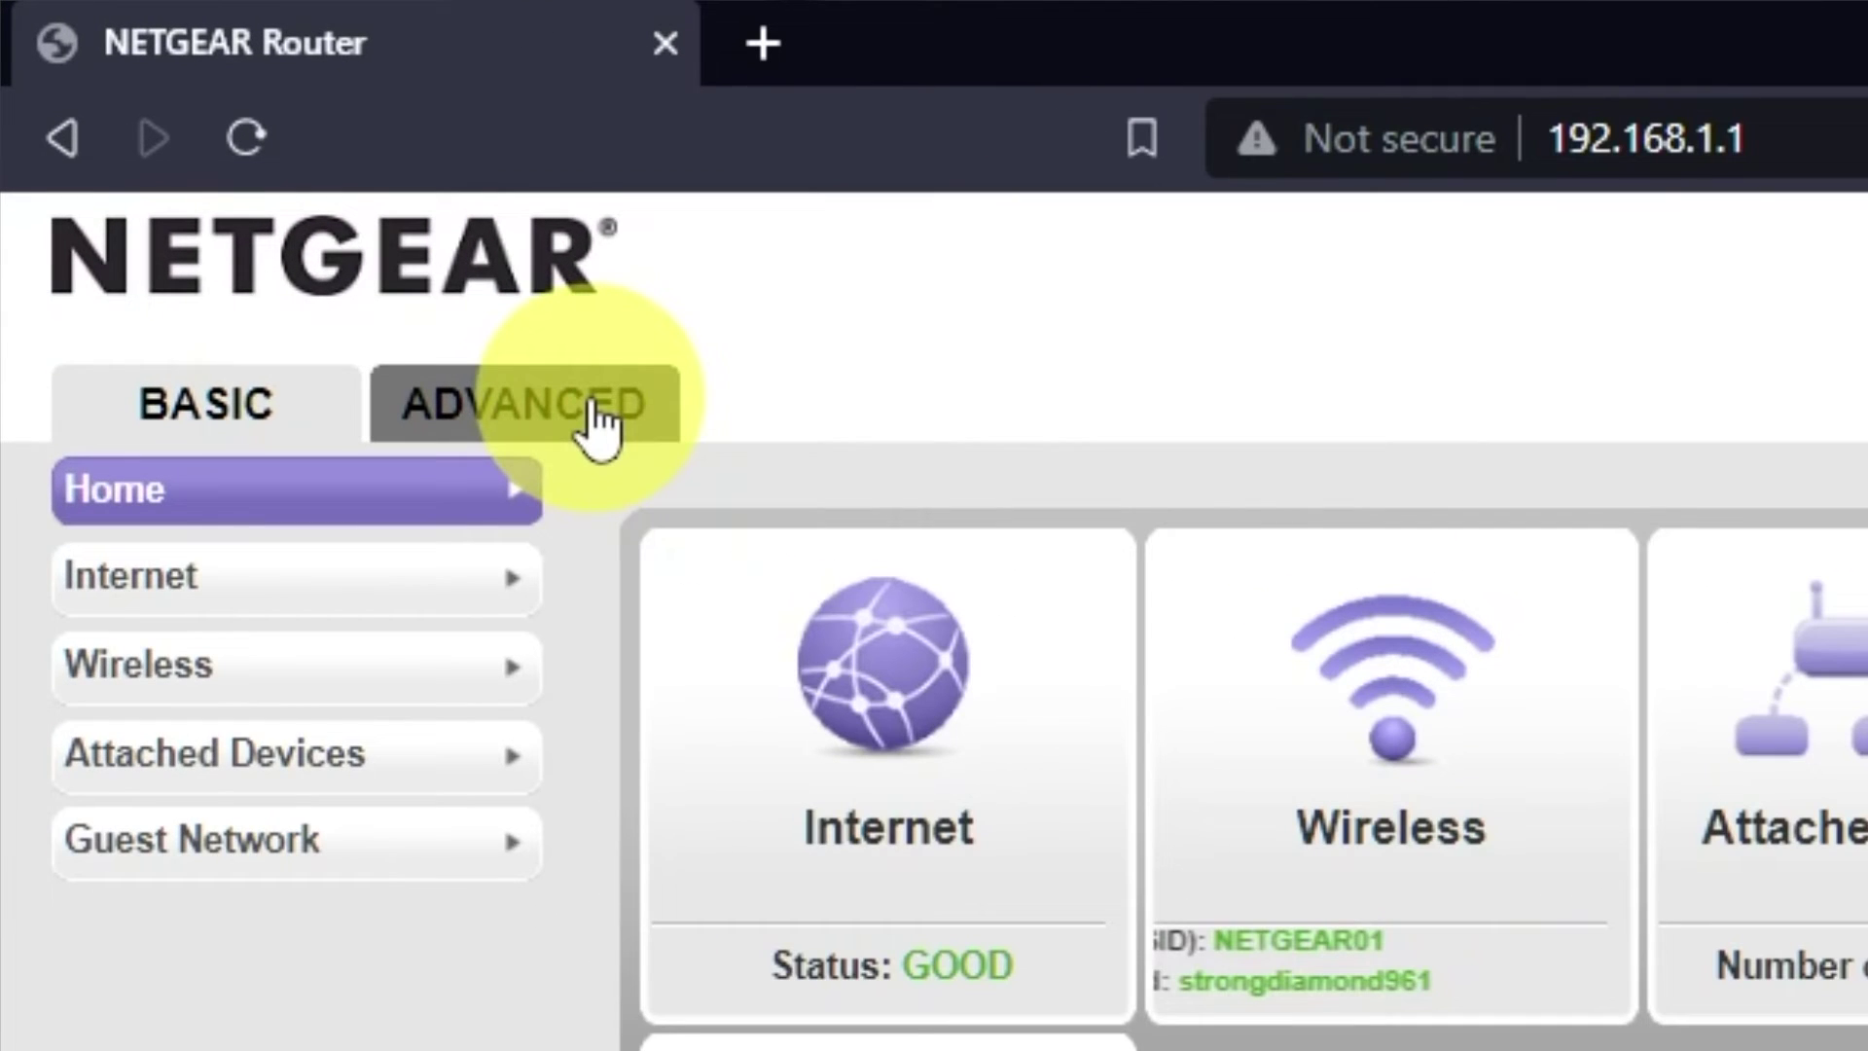
left_click(584, 416)
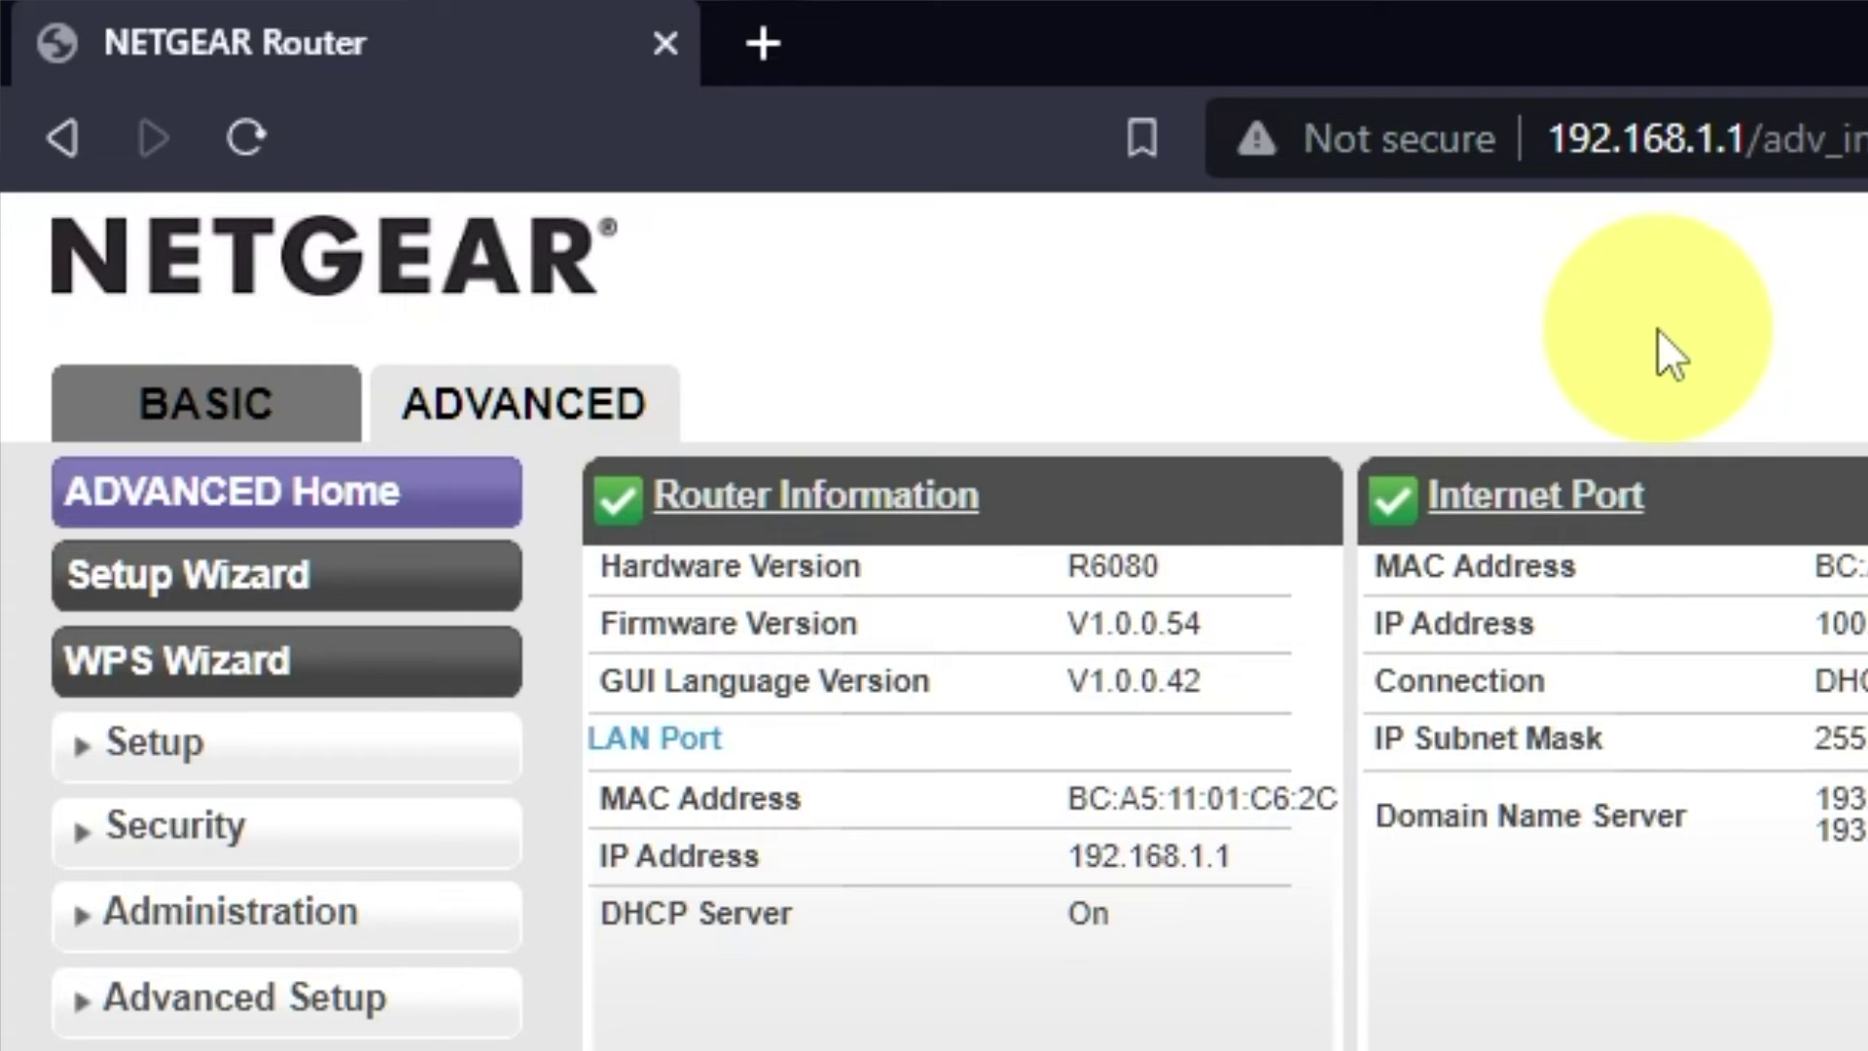
- Run the Setup Wizard with manual configuration to reach the Internet Setup form
left_click(409, 578)
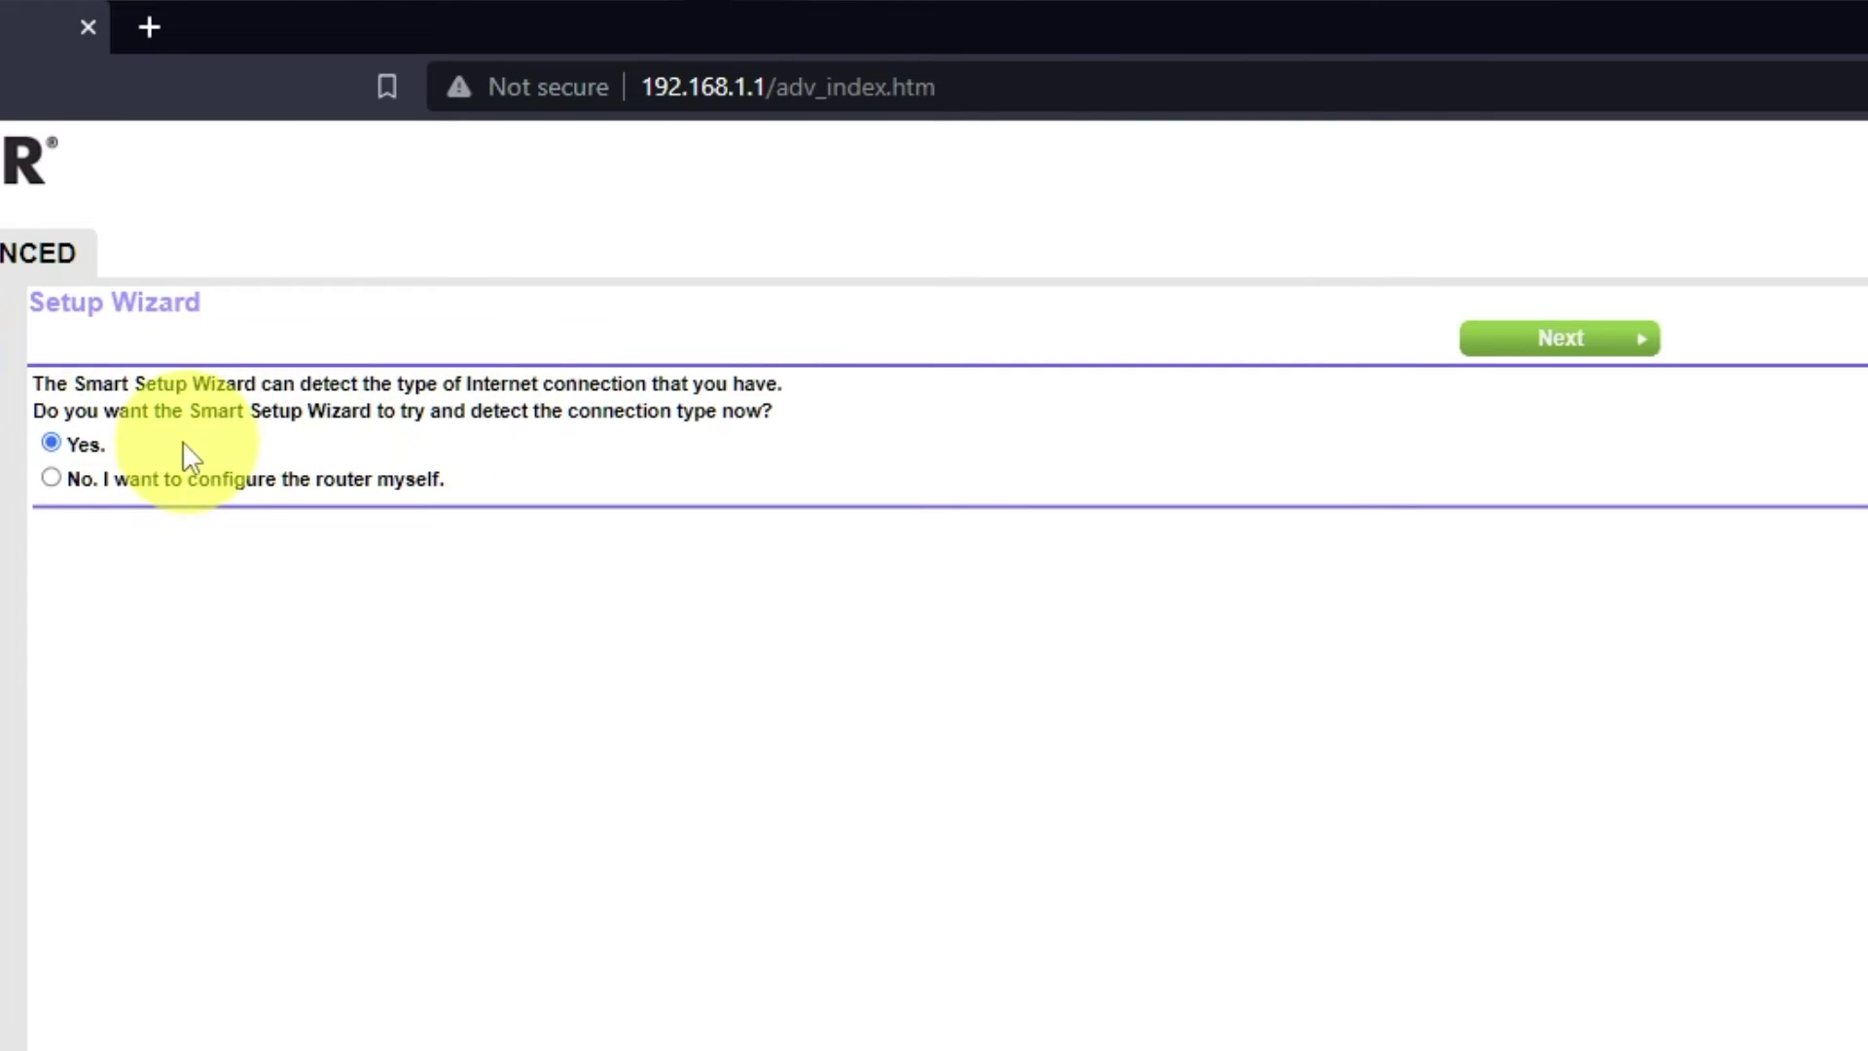
left_click(51, 477)
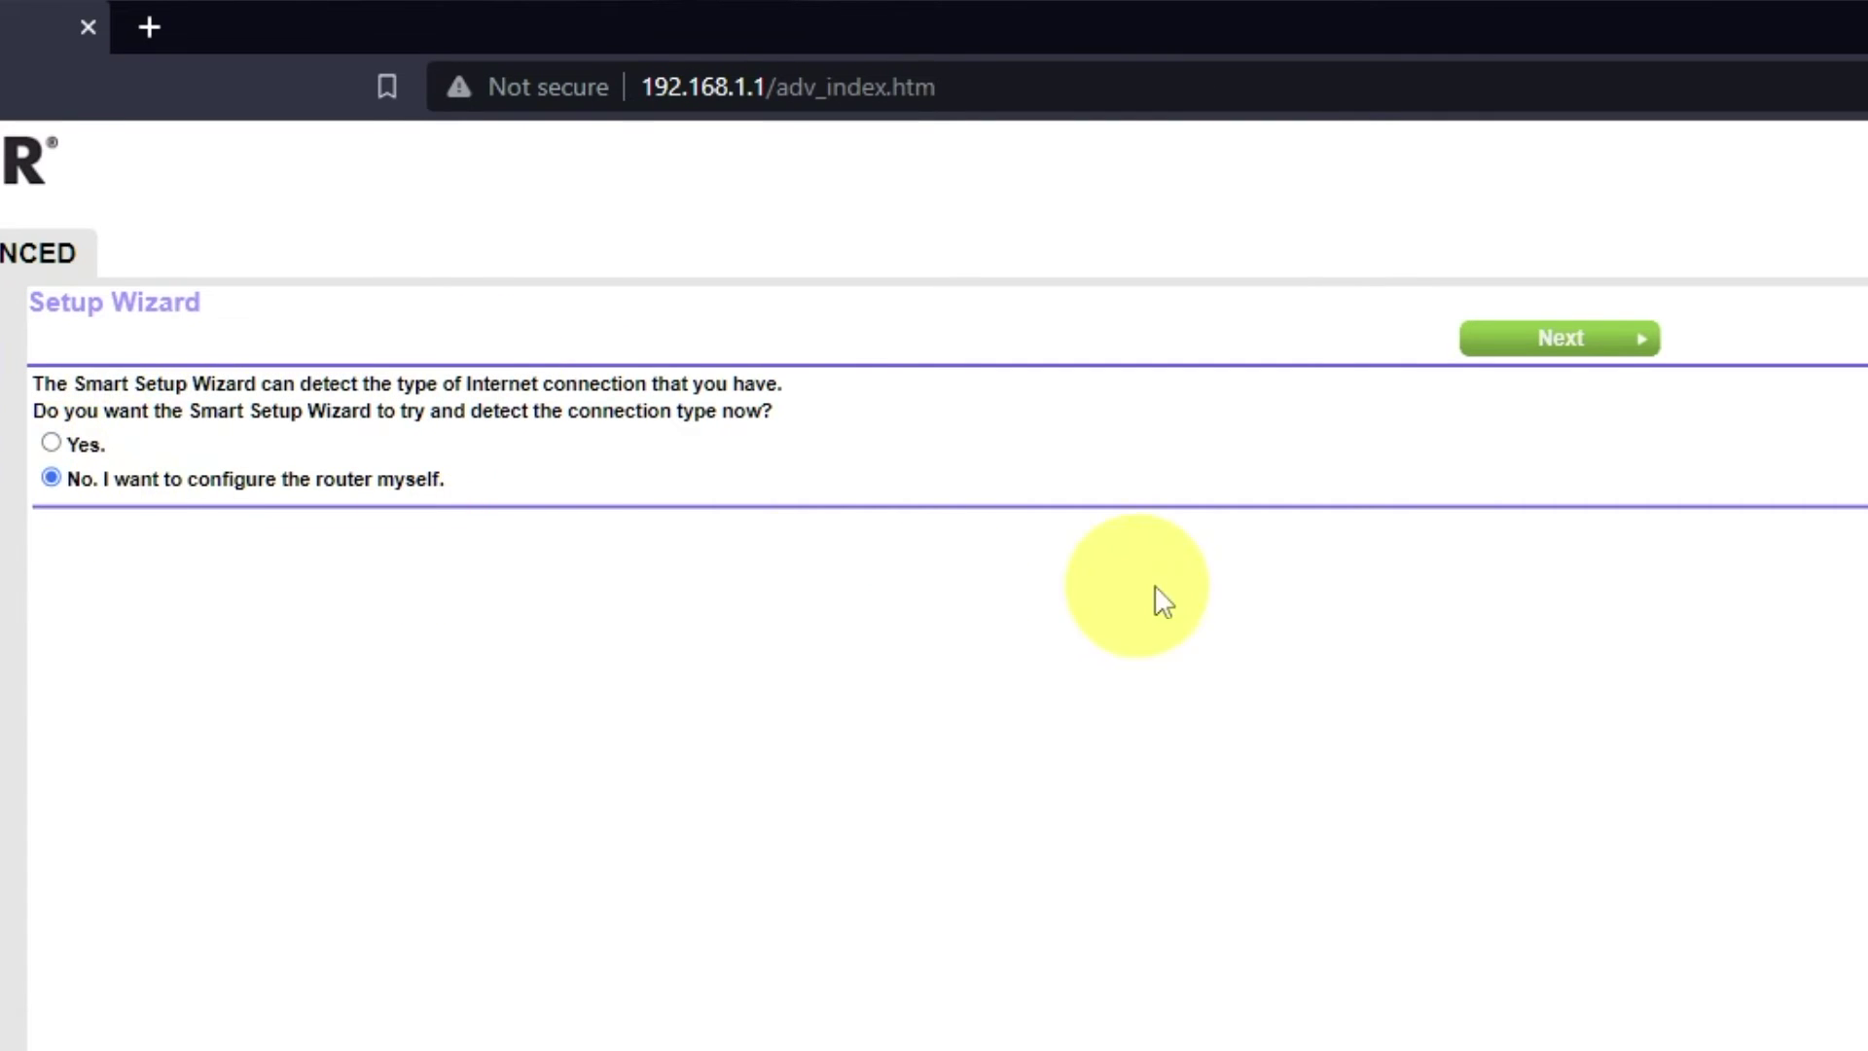
left_click(1596, 340)
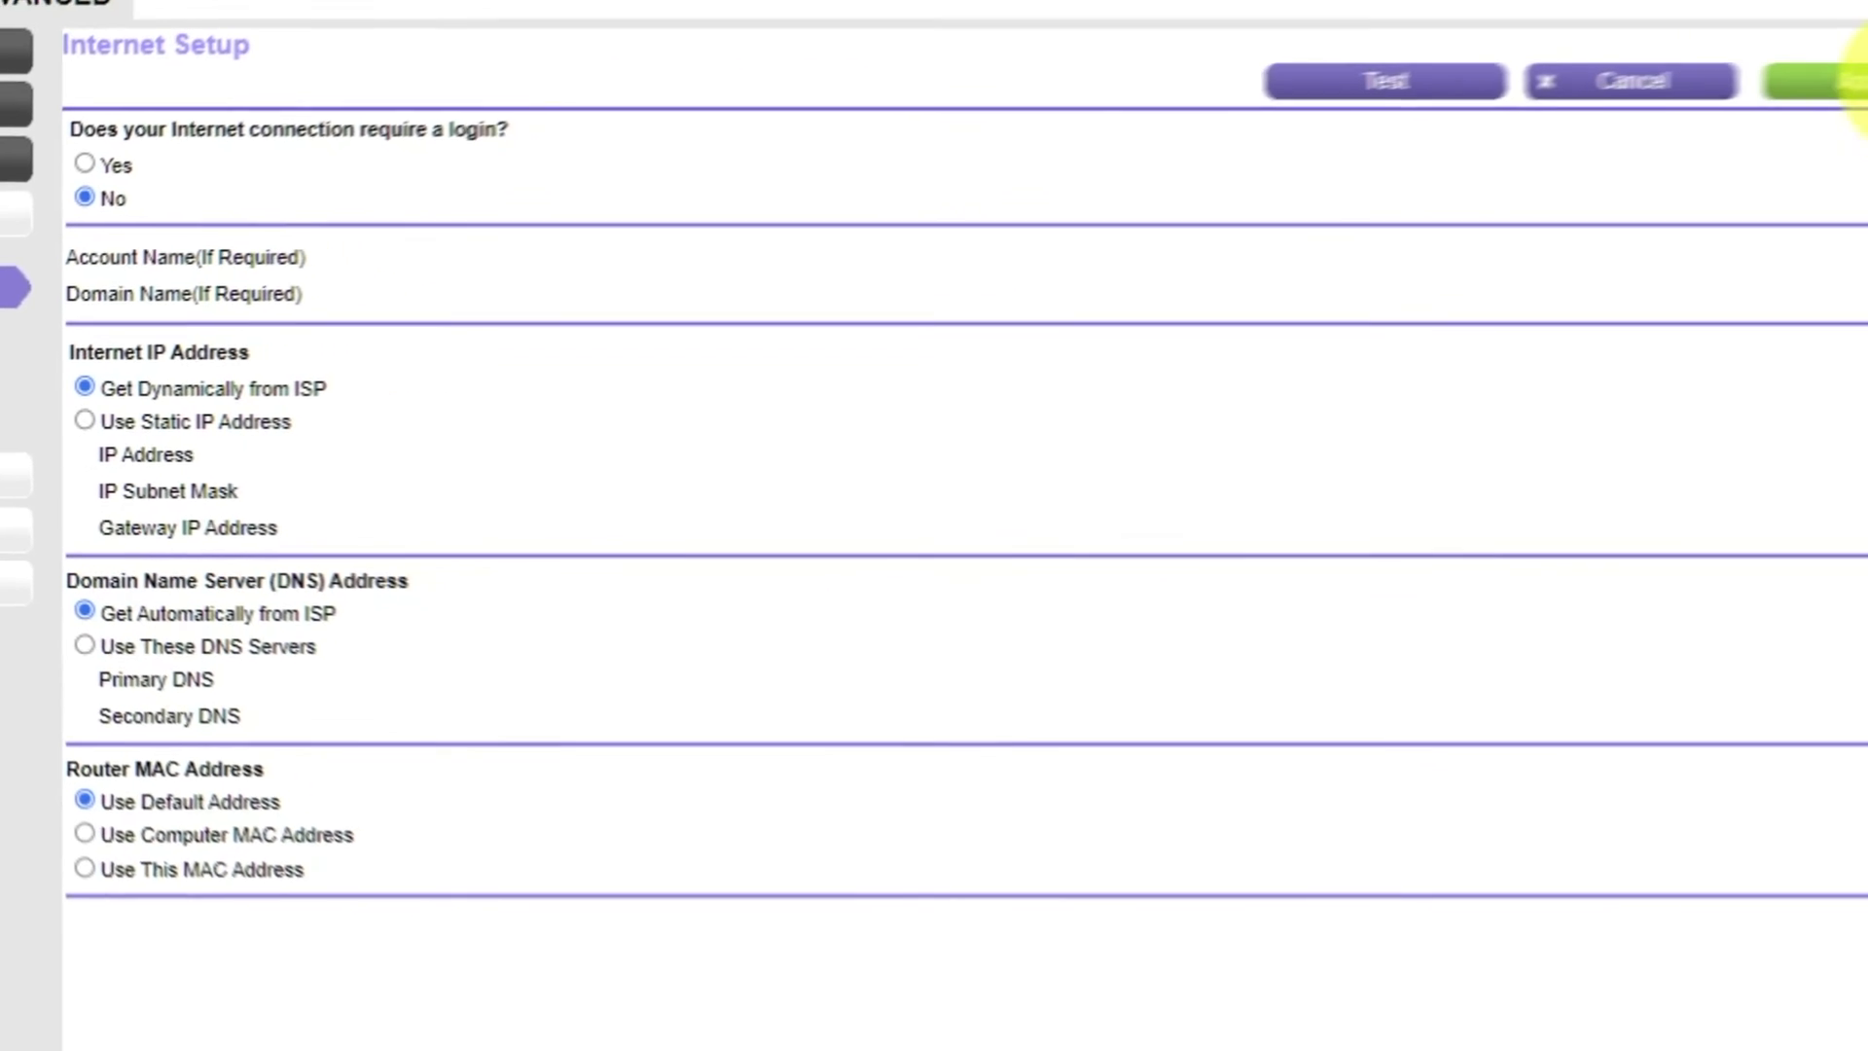
- Apply the no-login, dynamic-IP, automatic-DNS internet settings
left_click(1766, 109)
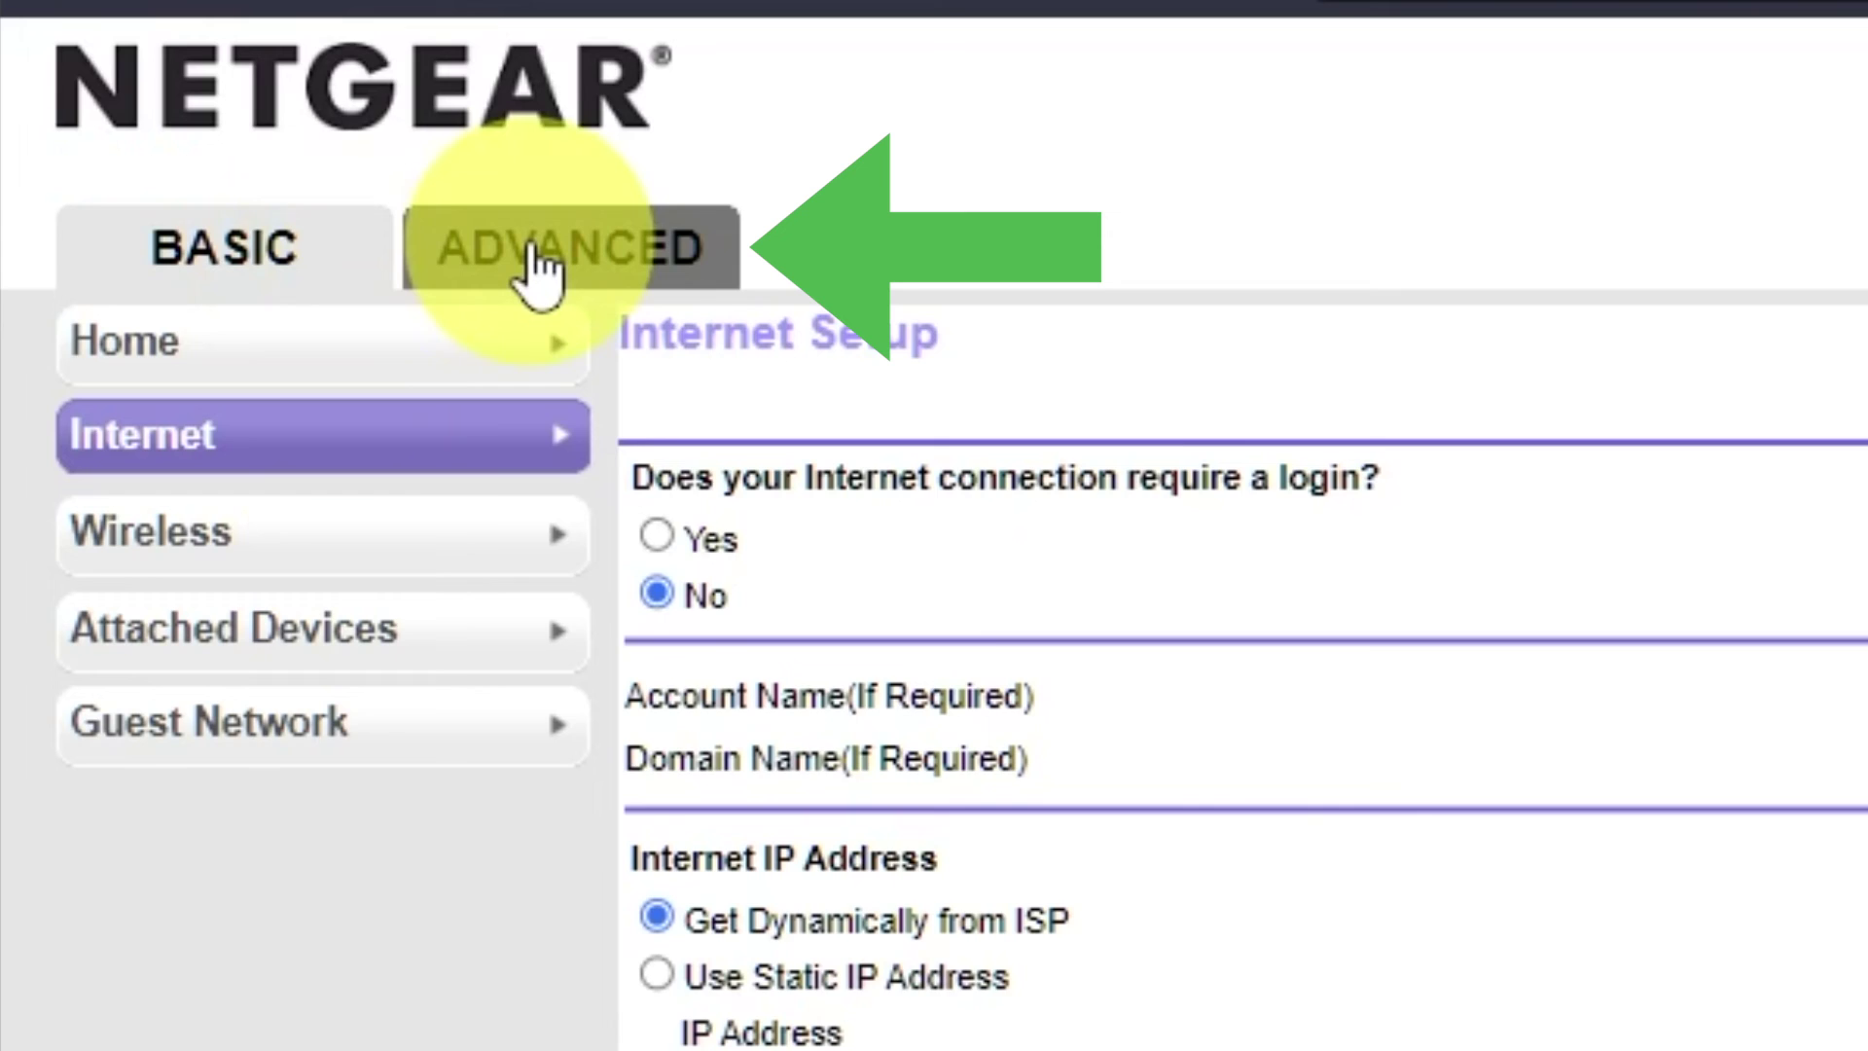
- Reboot the router from the ADVANCED Home page and confirm the restart
left_click(582, 261)
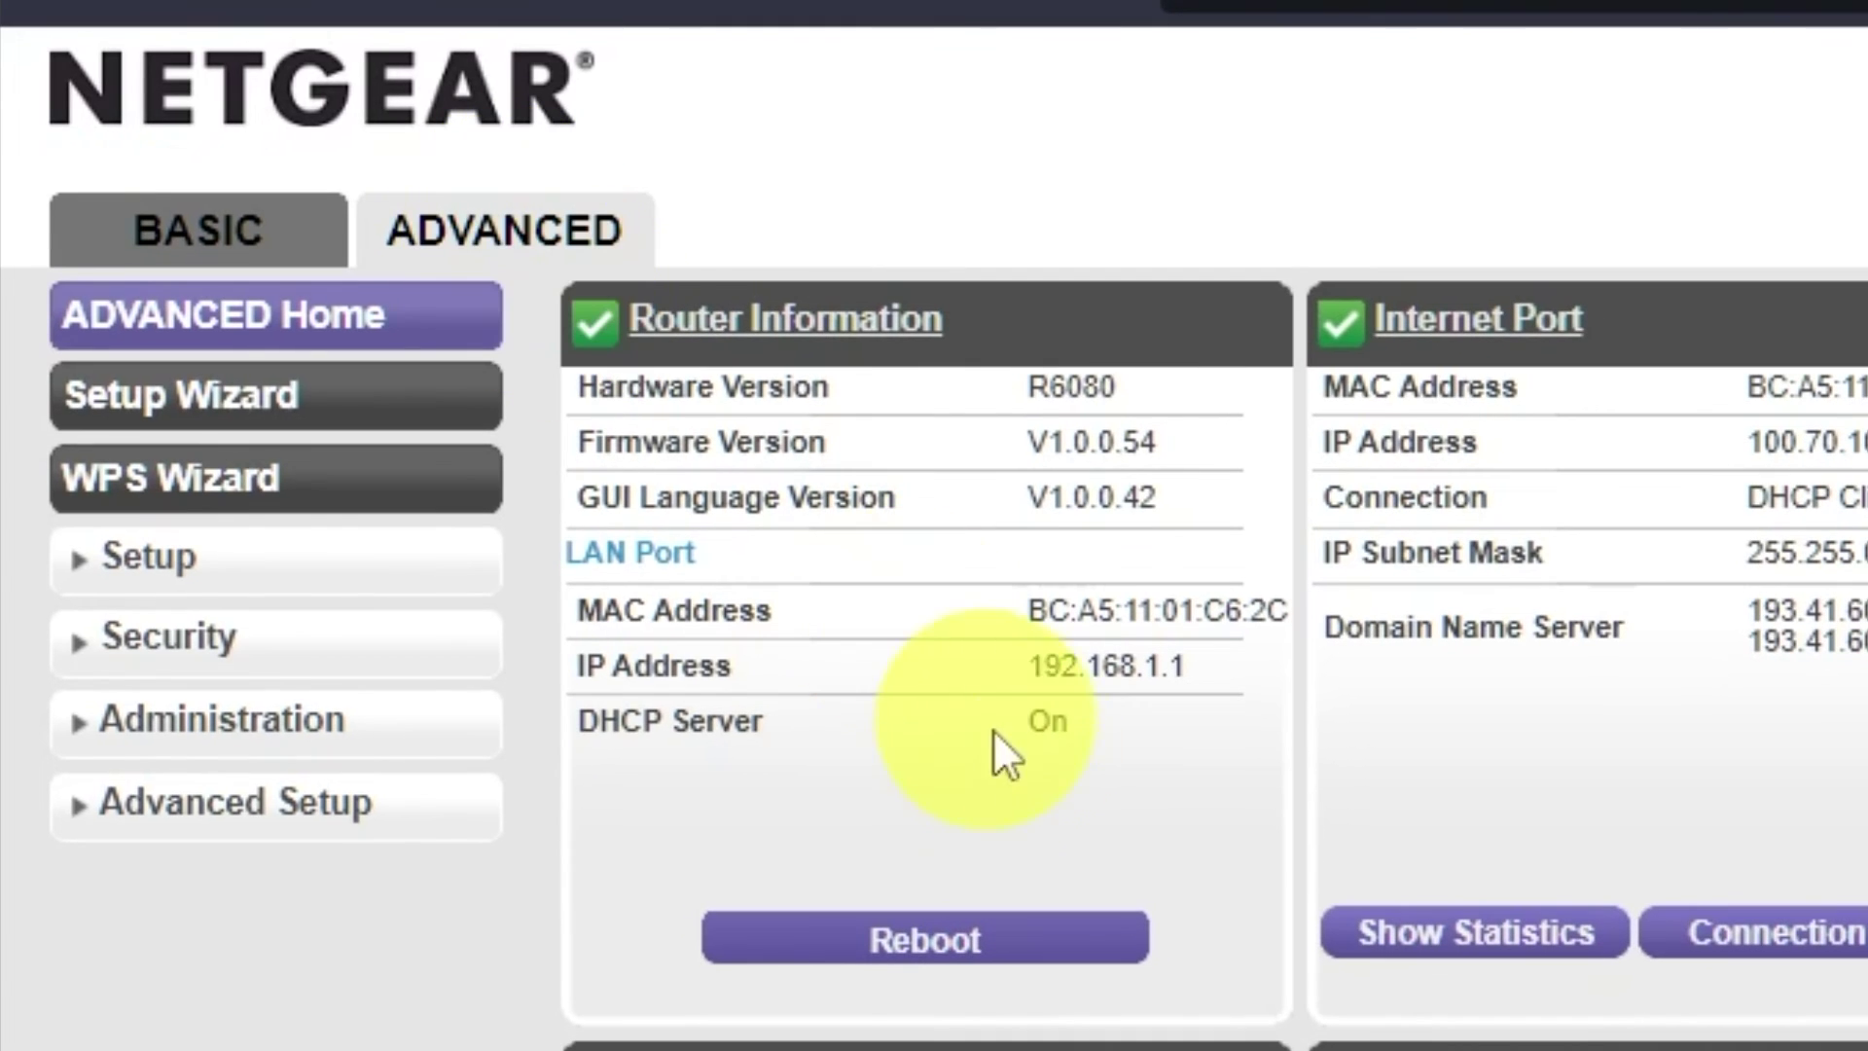
left_click(1039, 946)
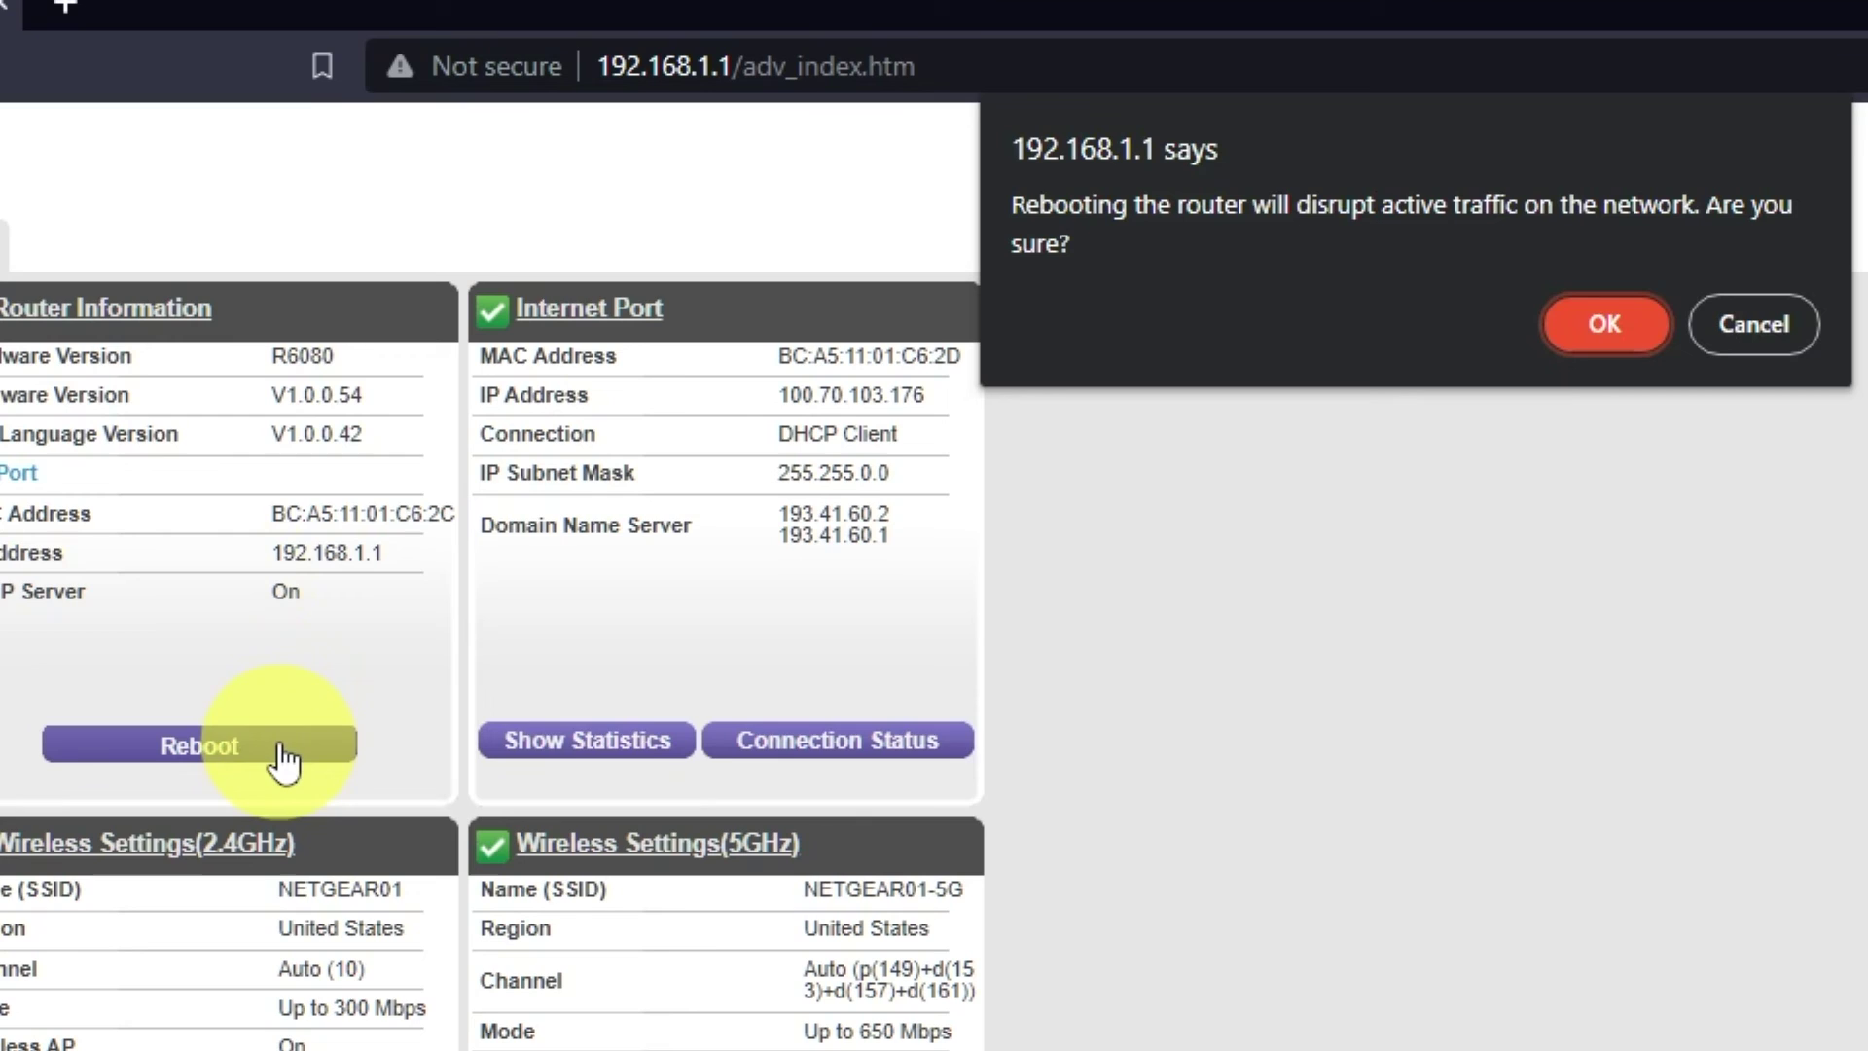
left_click(1645, 336)
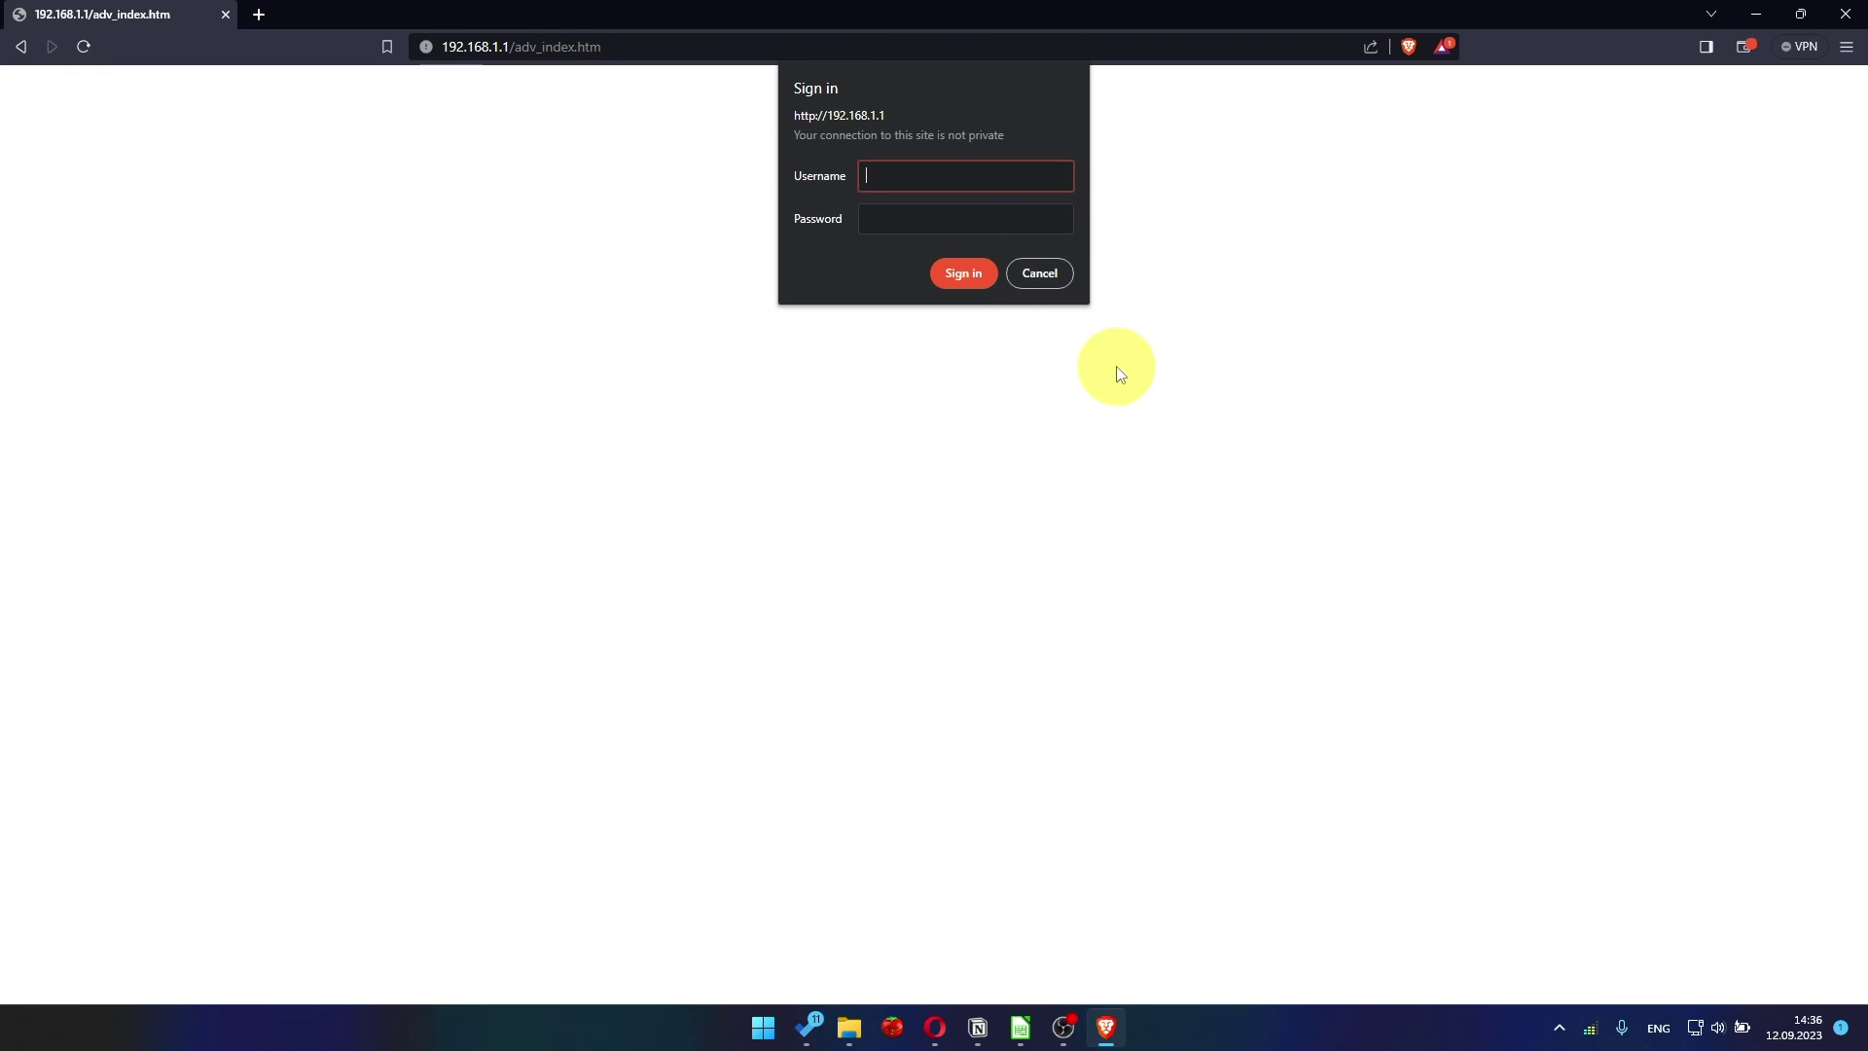
- Test internet access by searching for youtube in a new tab
left_click(261, 16)
type("you")
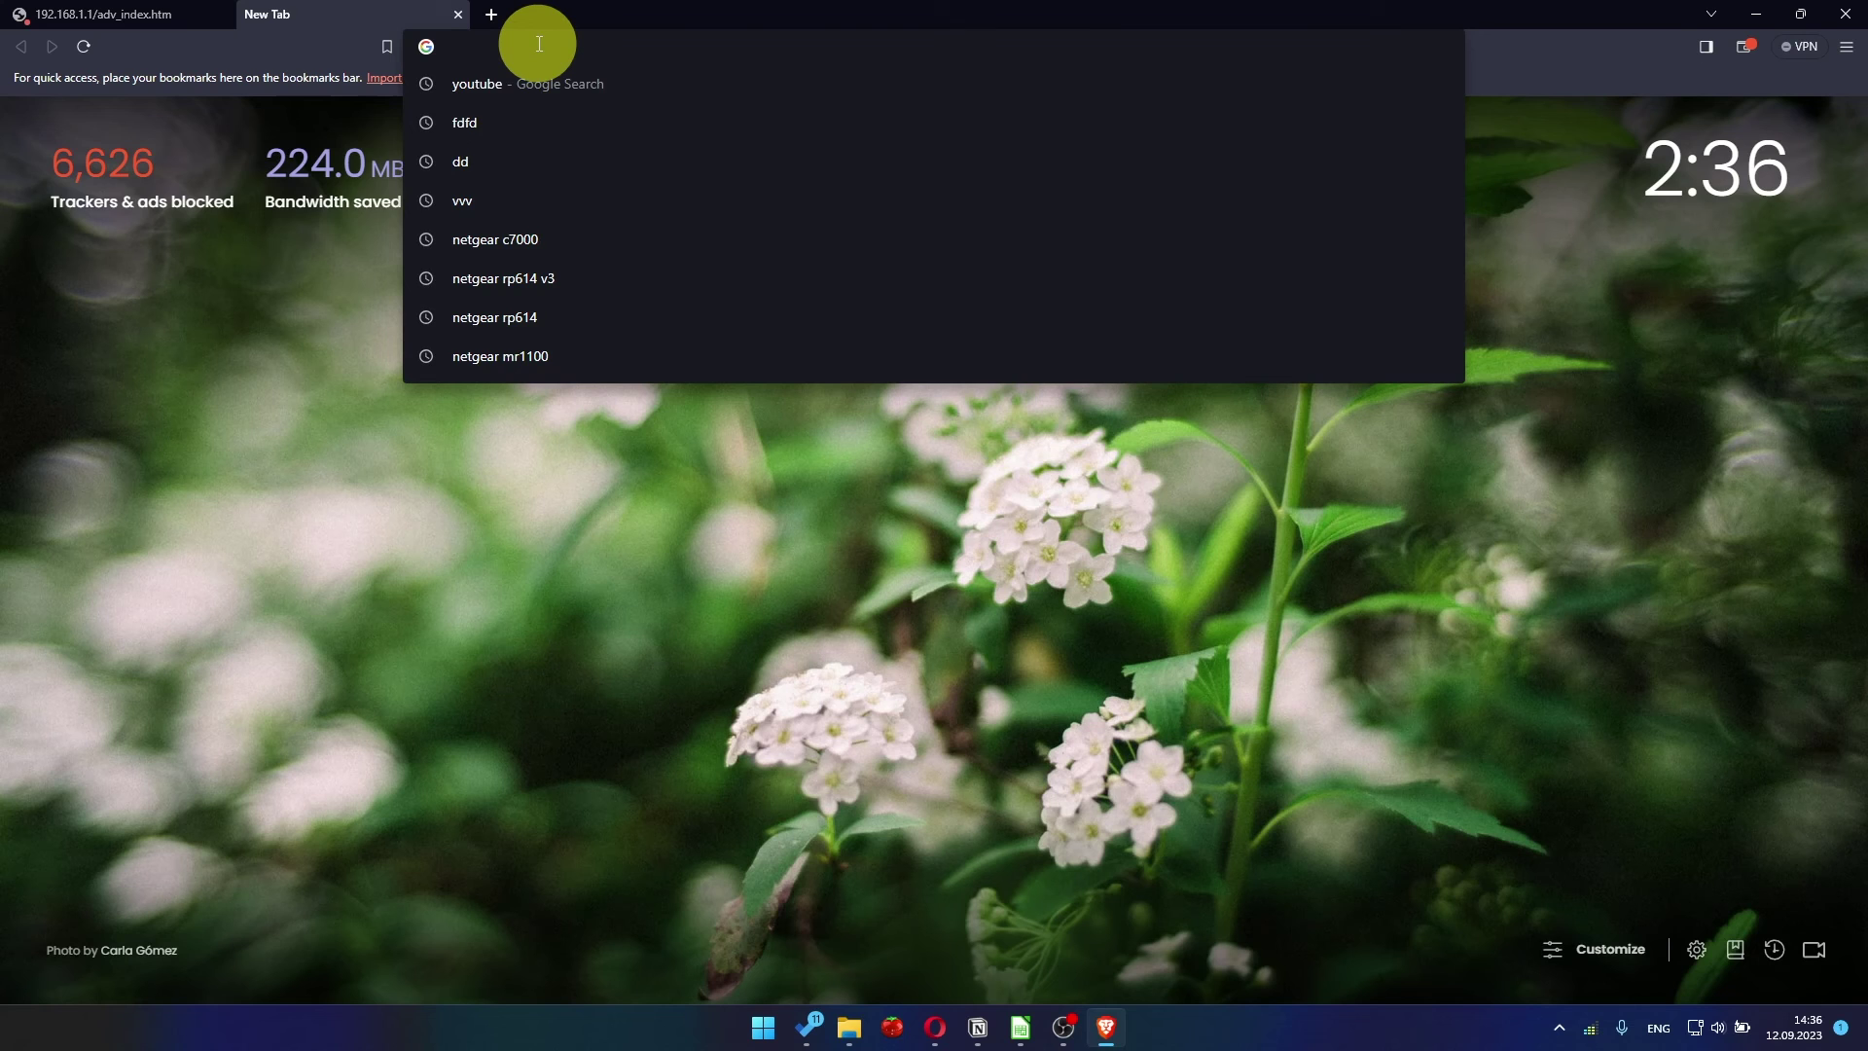
key("Return")
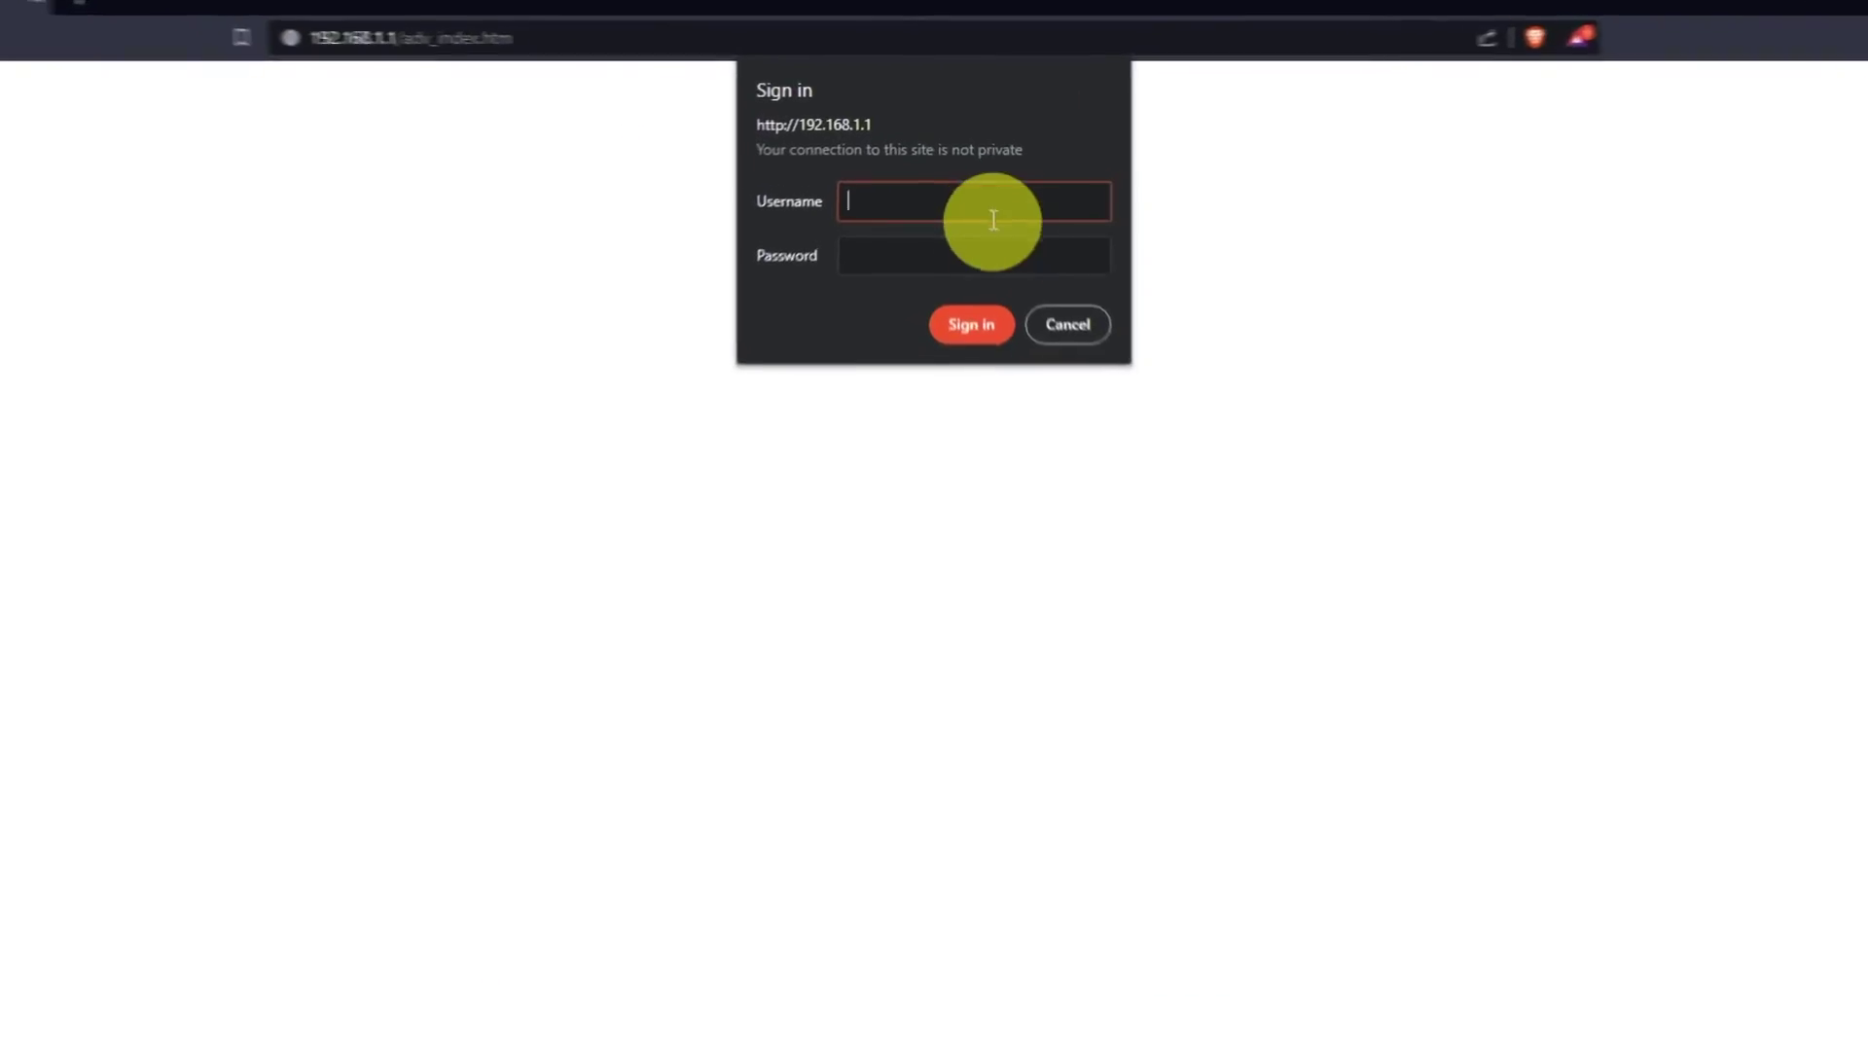
- Sign back in to the router with the admin password
key("Tab")
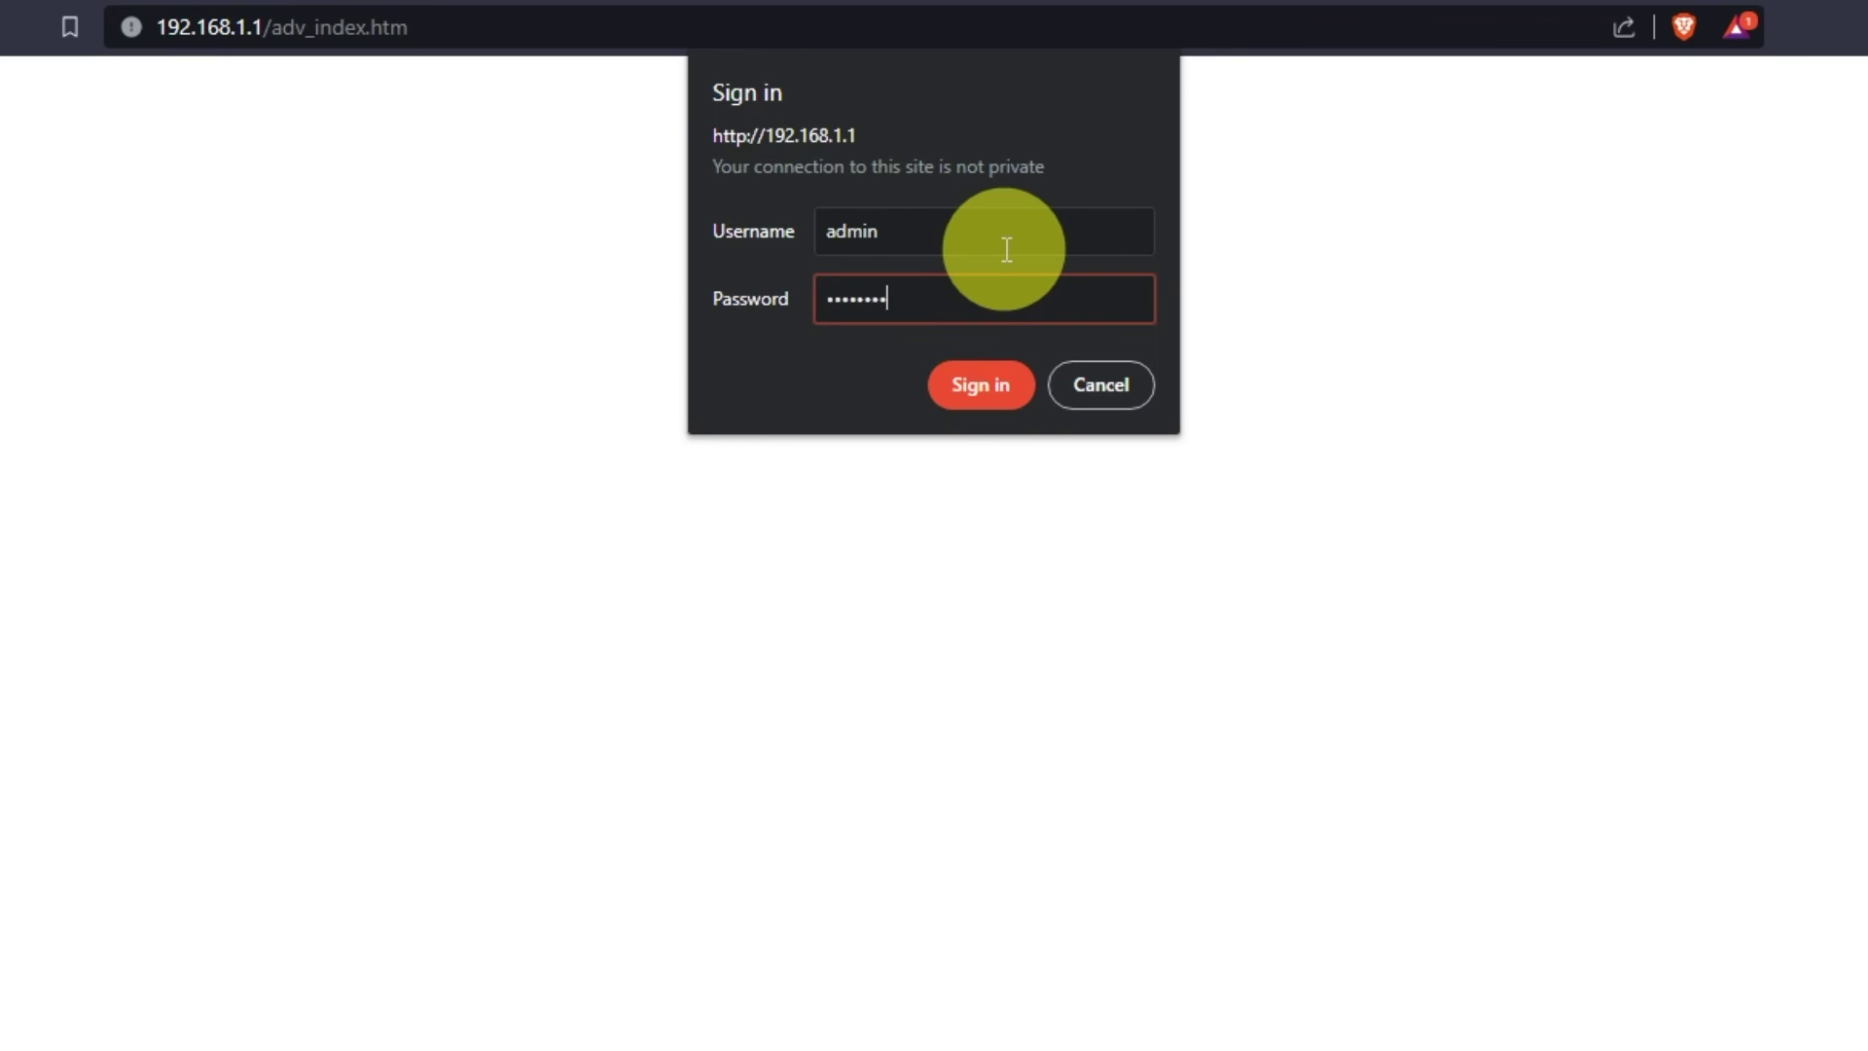
left_click(1001, 384)
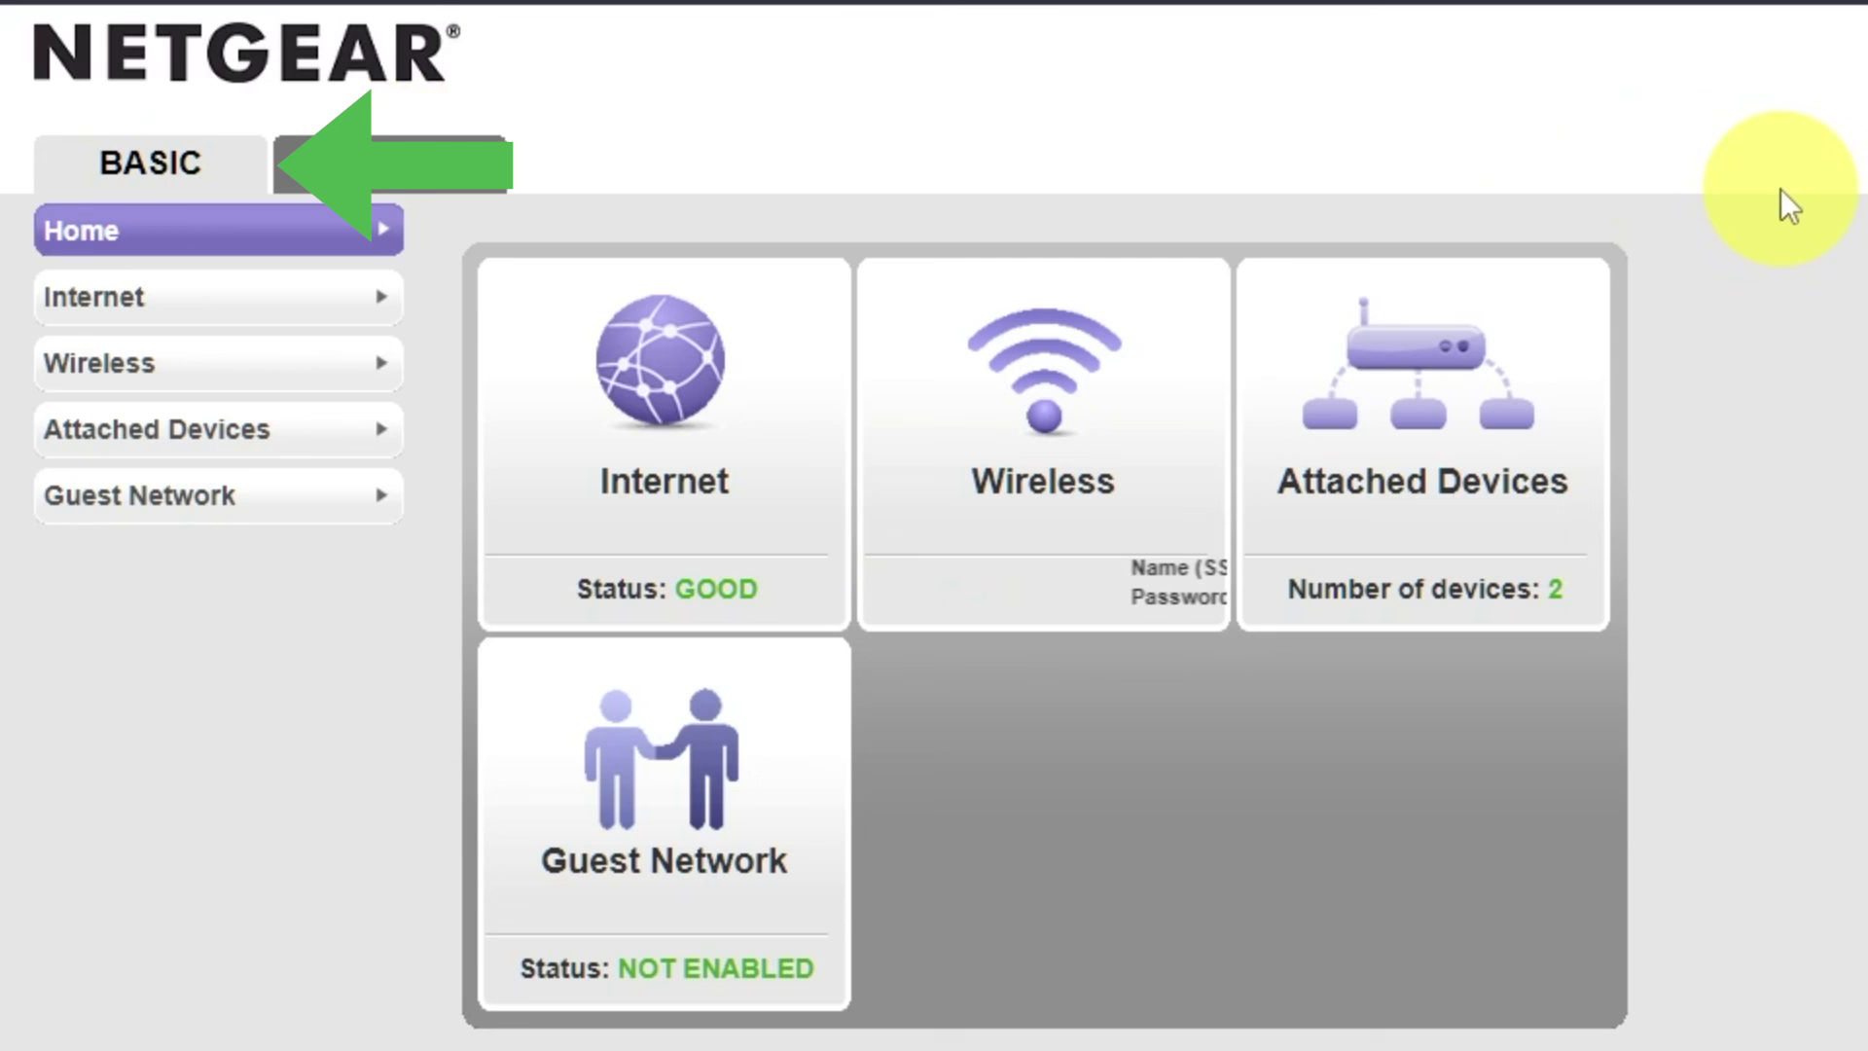
- Check the Internet connection settings, then reboot the router from the Advanced home and confirm
left_click(188, 309)
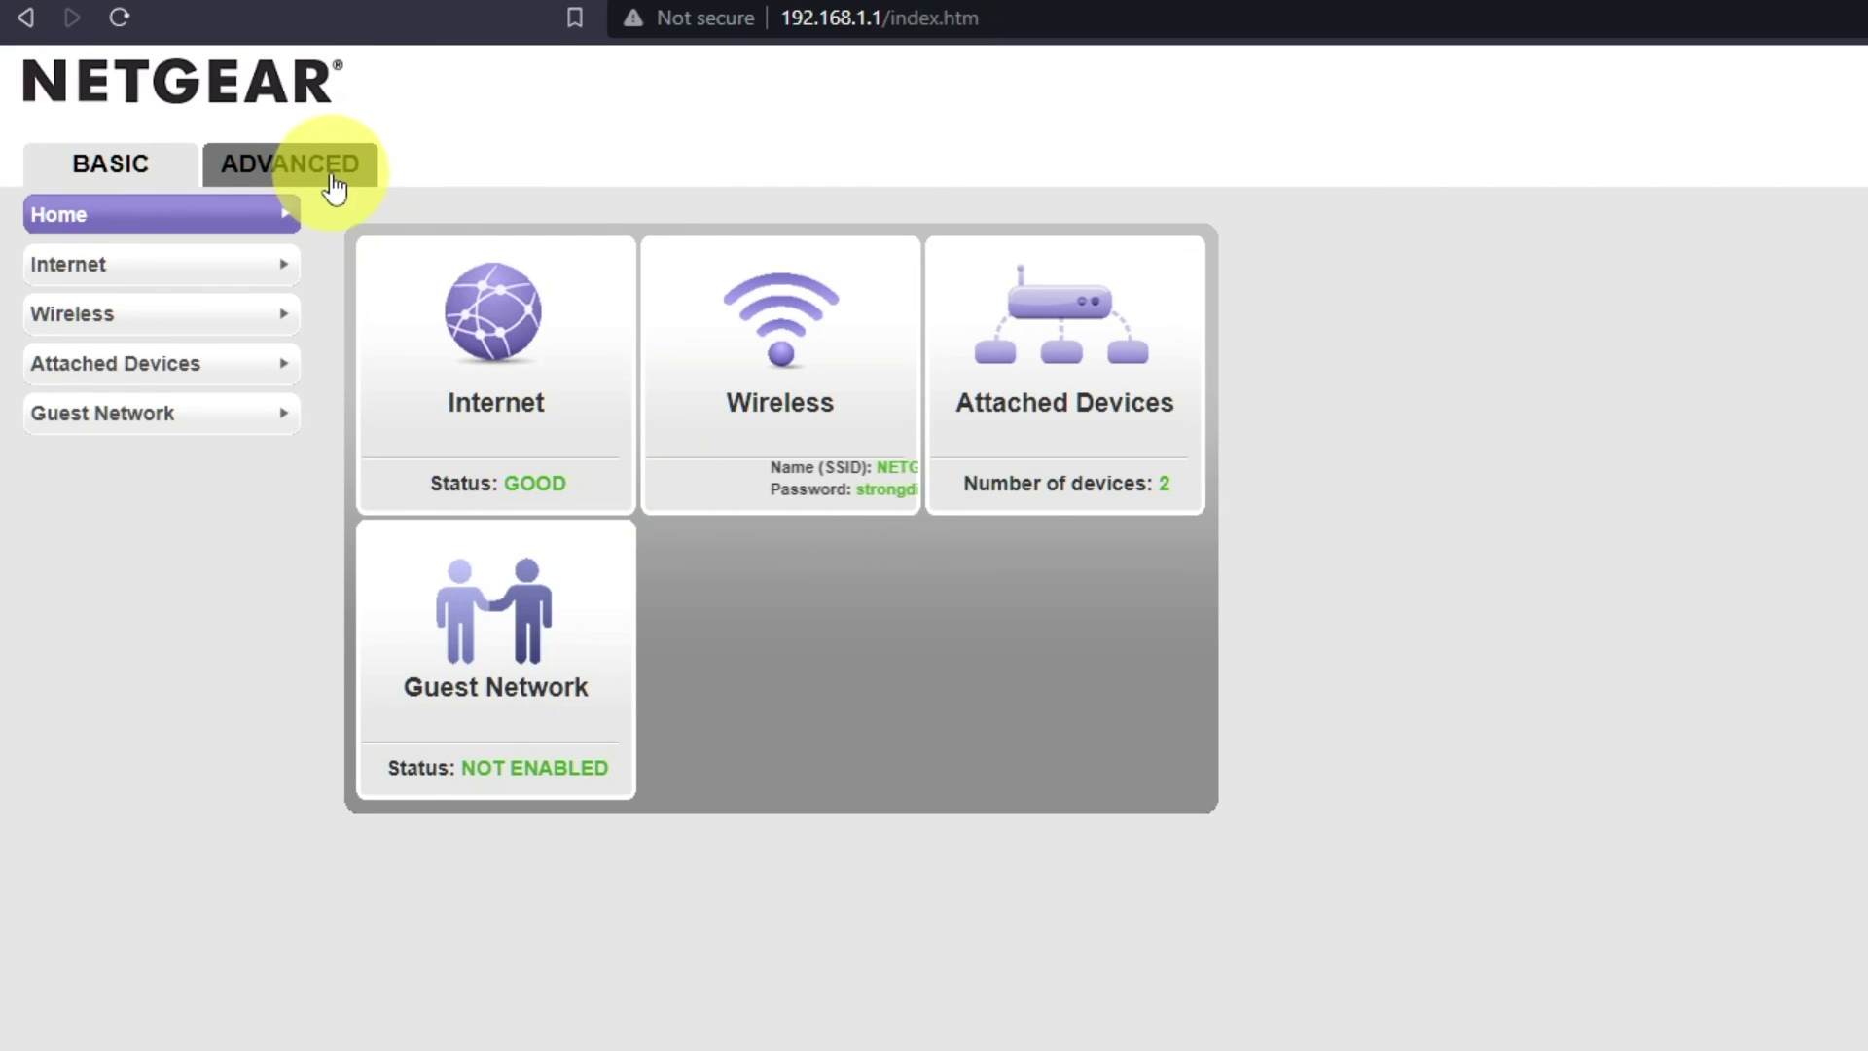
left_click(334, 180)
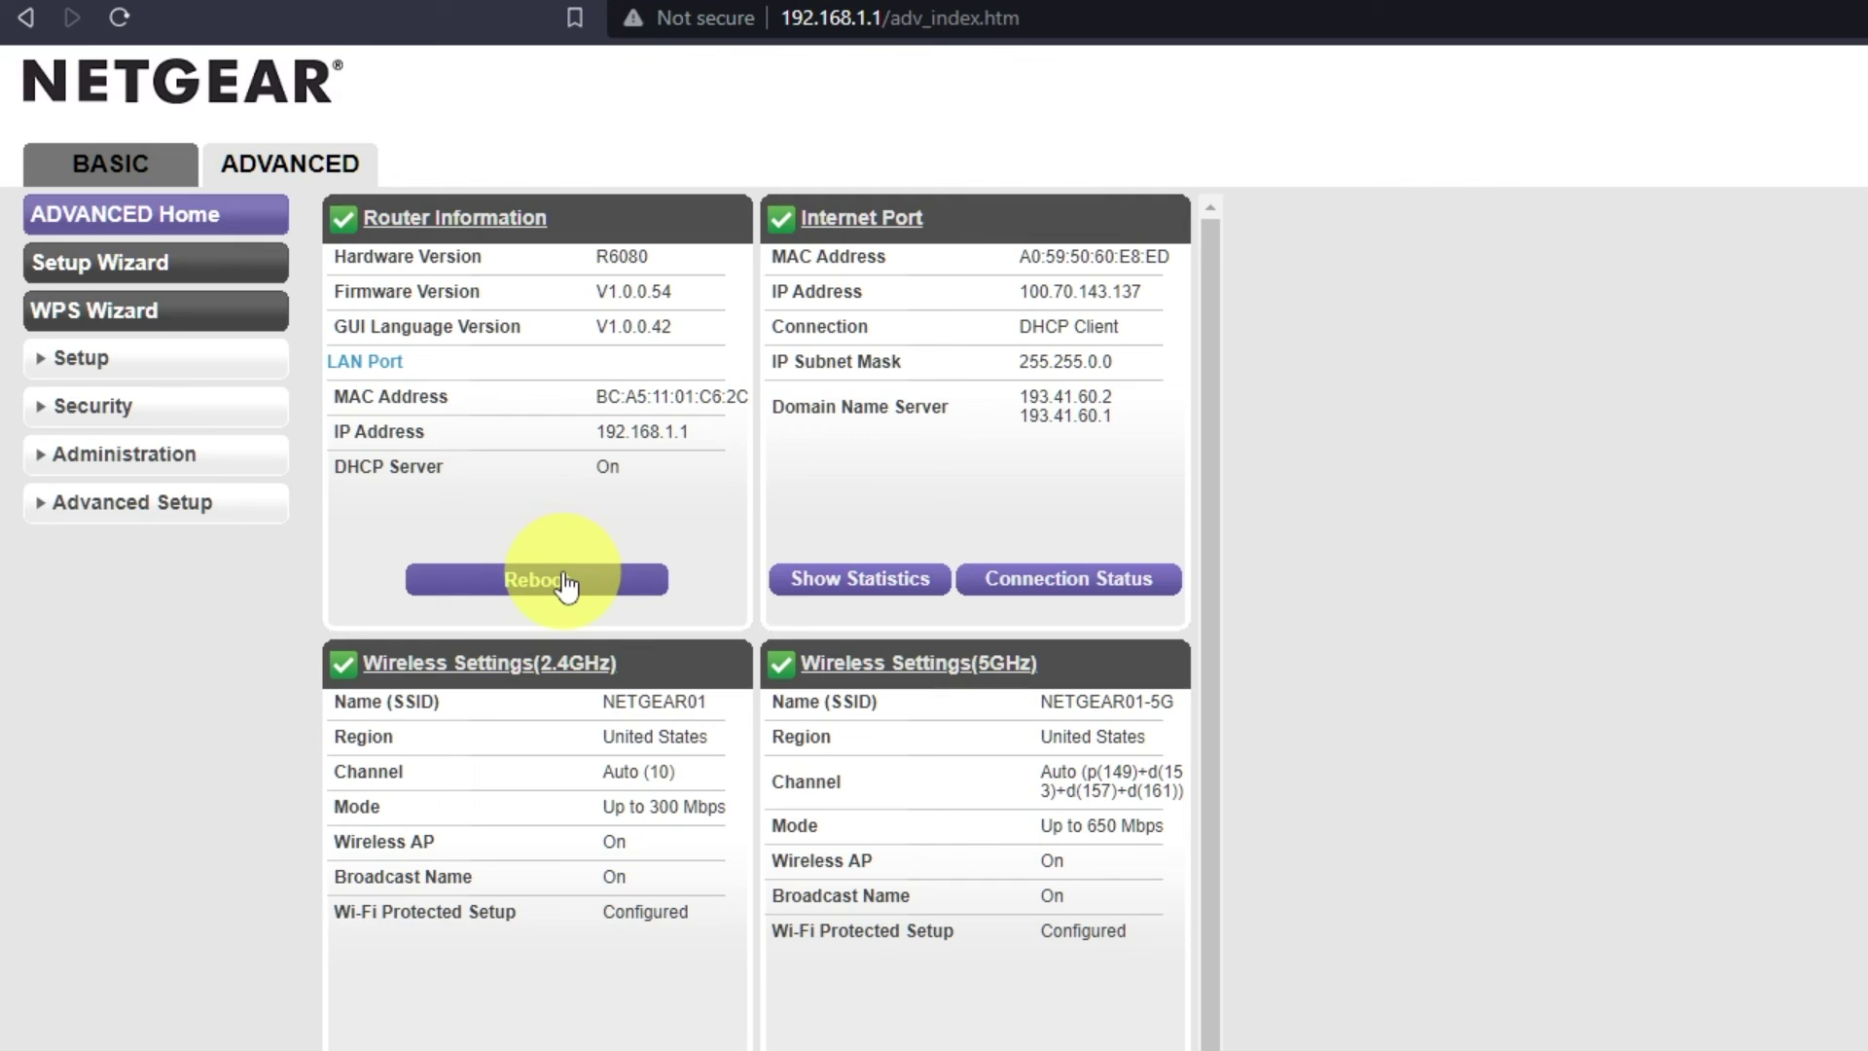
left_click(567, 582)
left_click(1523, 208)
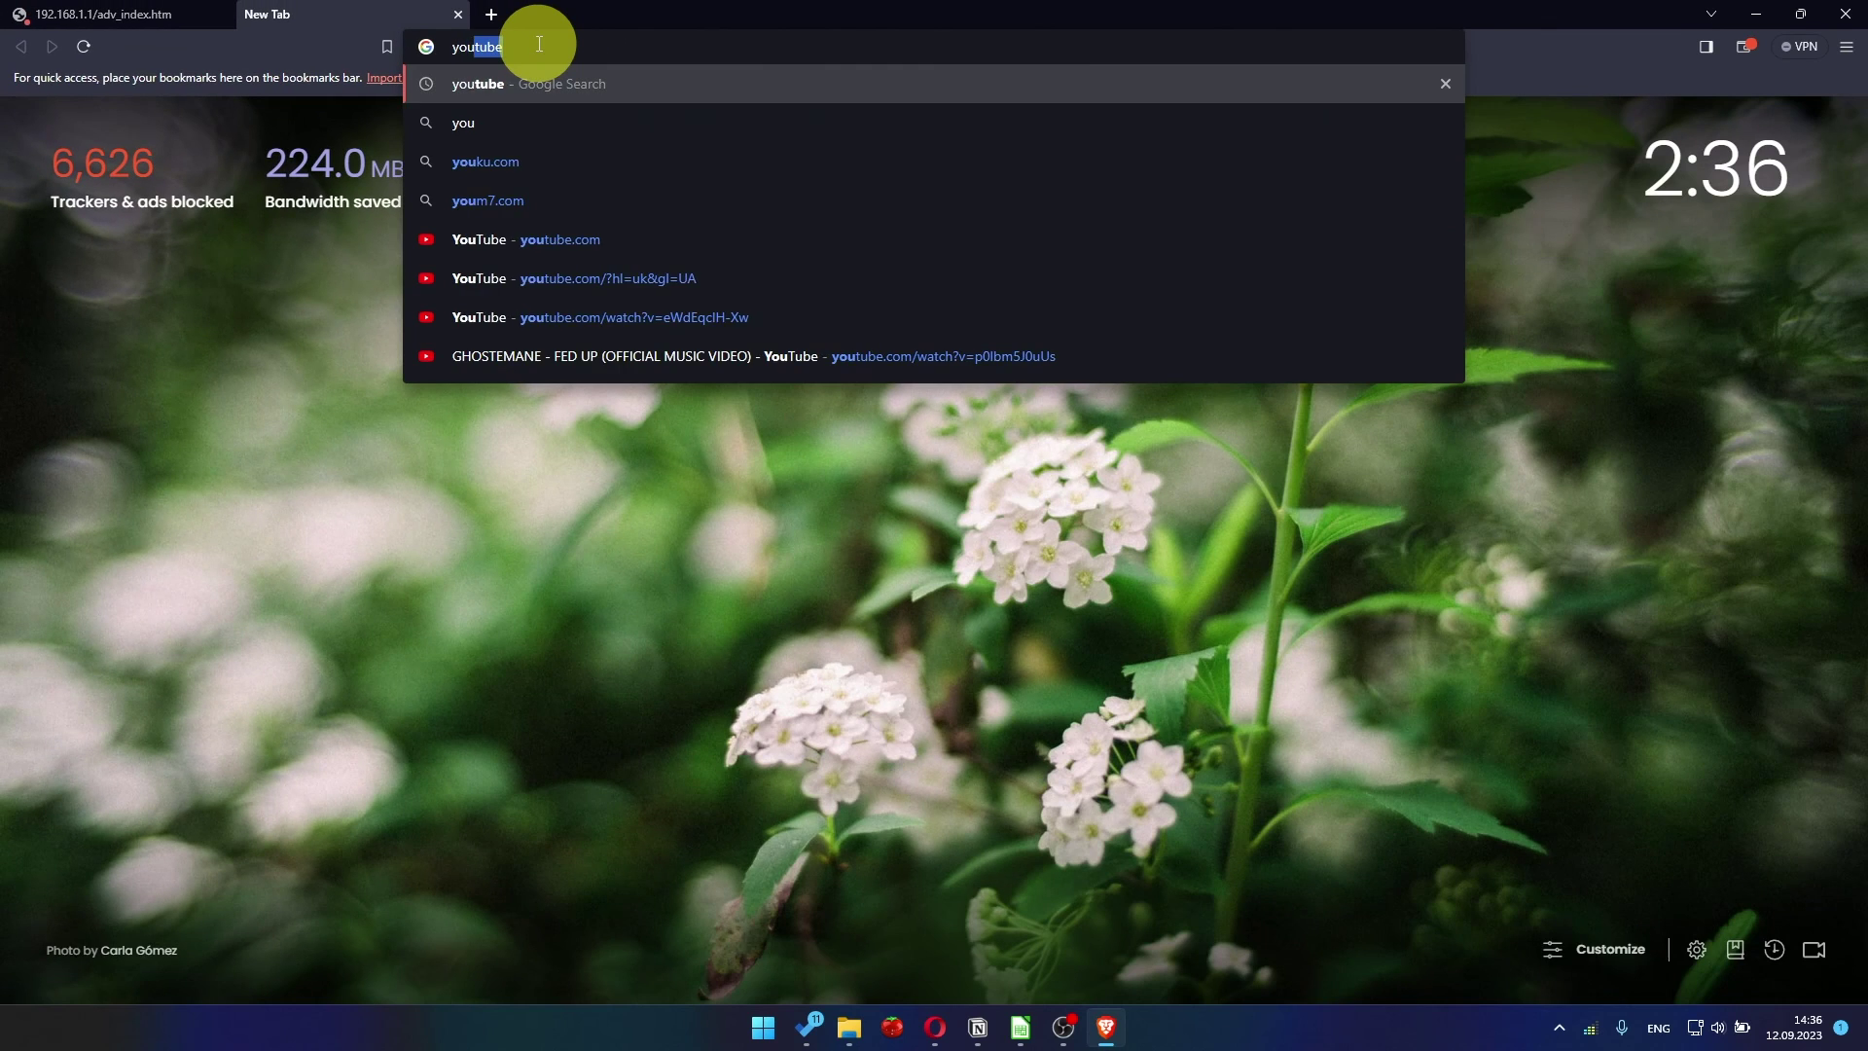
- Submit 'youtube' from the new tab's address bar to load Google results after the reboot
key("Return")
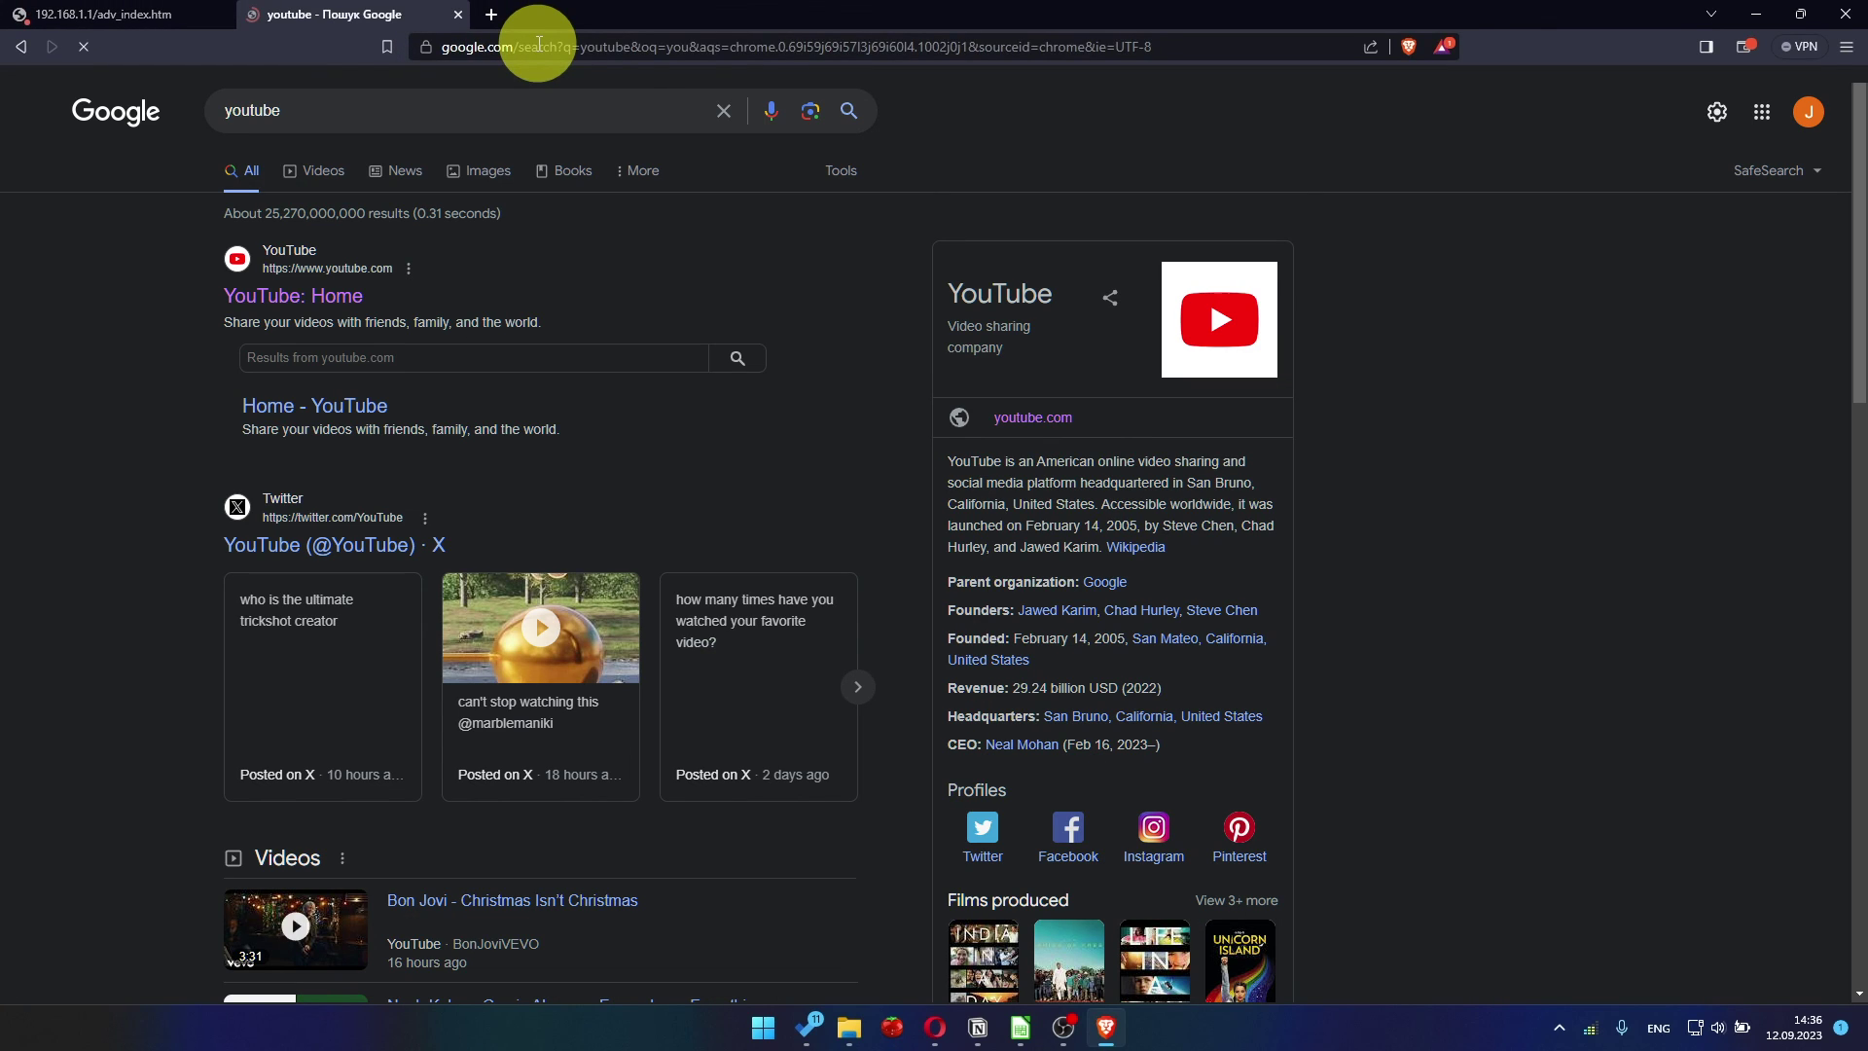